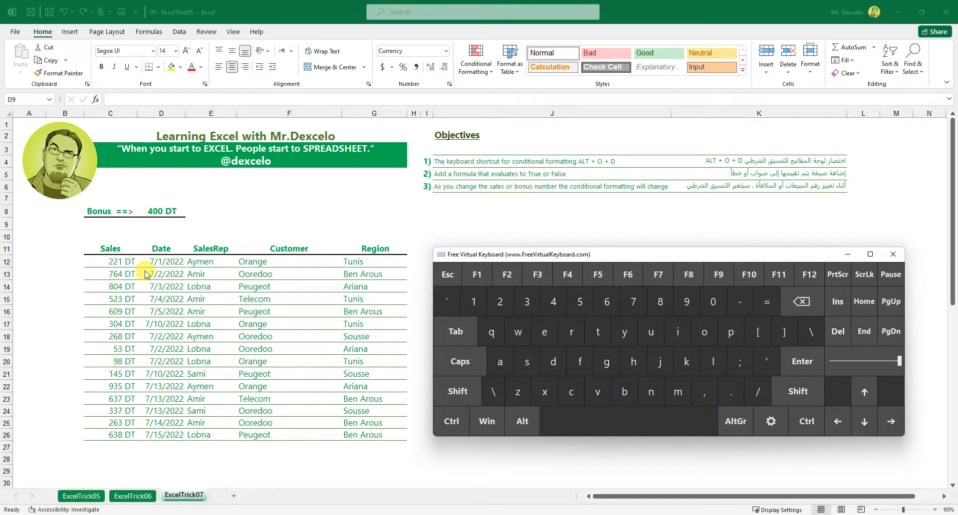
Examine the sales table's rows and compare the amounts in the Sales column with the Bonus value in D8.
{"action": "left_click_drag", "start_coordinate": [517, 259], "coordinate": [517, 262]}
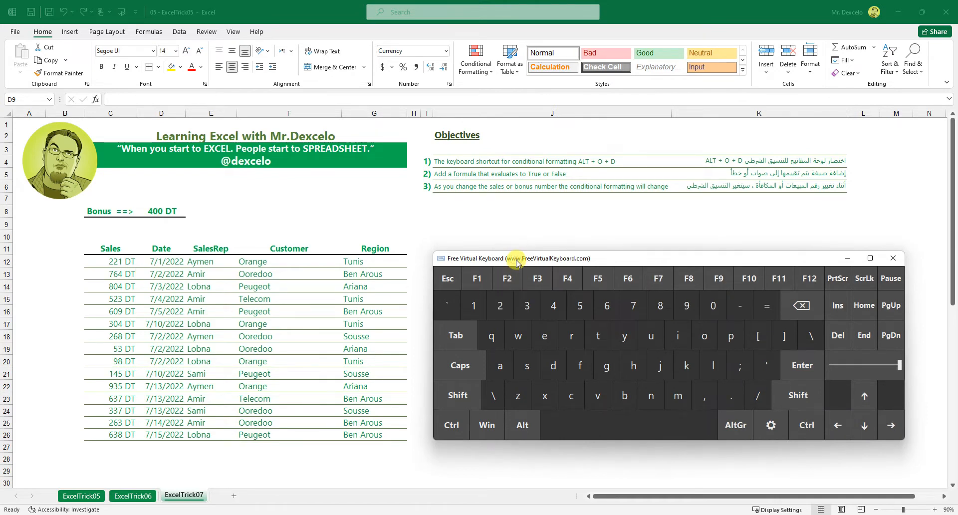
{"action": "left_click", "coordinate": [118, 279]}
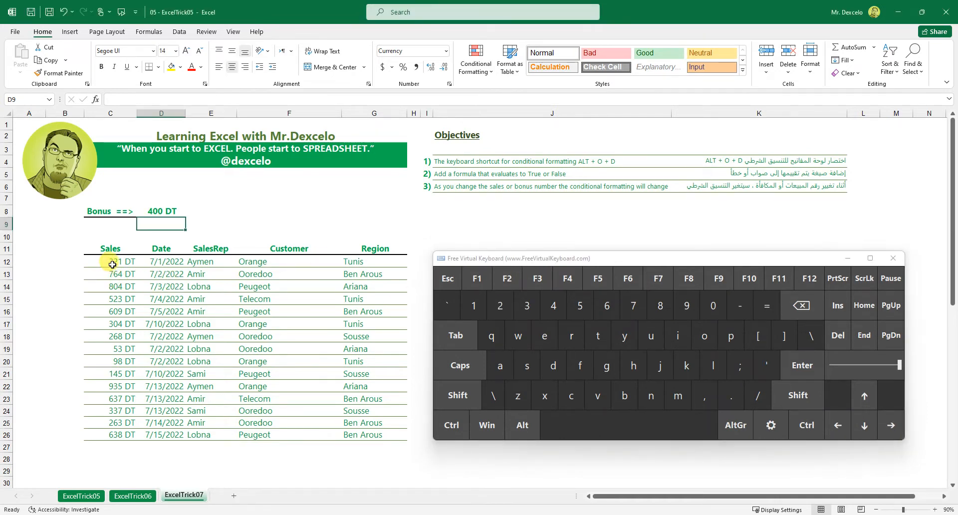
{"action": "left_click", "coordinate": [112, 264]}
{"action": "left_click", "coordinate": [116, 334]}
{"action": "left_click", "coordinate": [116, 286]}
{"action": "left_click", "coordinate": [115, 298]}
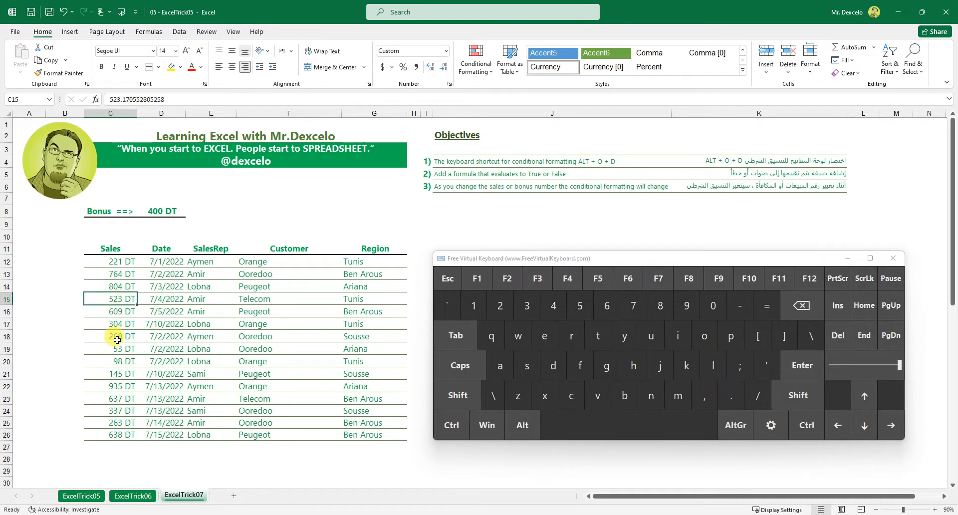
{"action": "left_click", "coordinate": [117, 338]}
{"action": "left_click_drag", "start_coordinate": [112, 310], "coordinate": [369, 322]}
{"action": "left_click", "coordinate": [331, 383]}
{"action": "left_click_drag", "start_coordinate": [130, 314], "coordinate": [374, 312]}
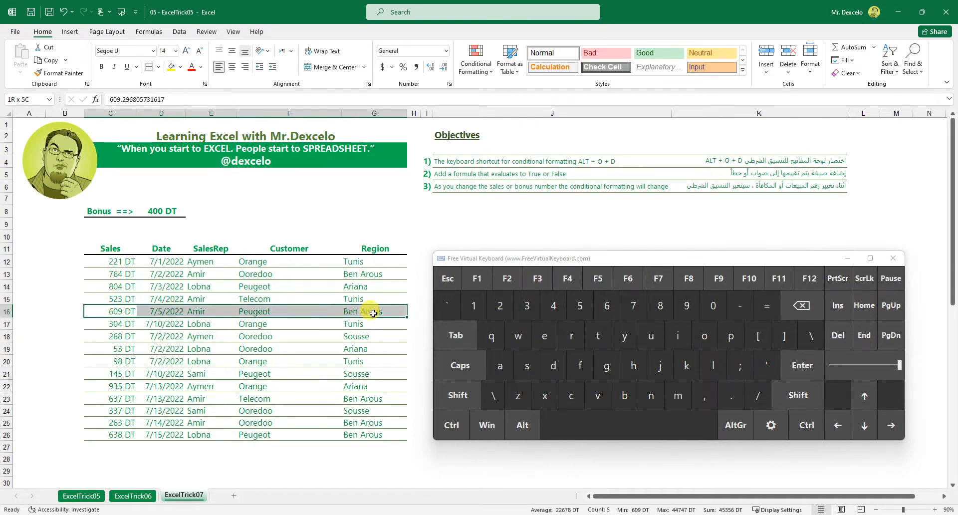
{"action": "left_click", "coordinate": [371, 350]}
{"action": "left_click_drag", "start_coordinate": [106, 304], "coordinate": [367, 302]}
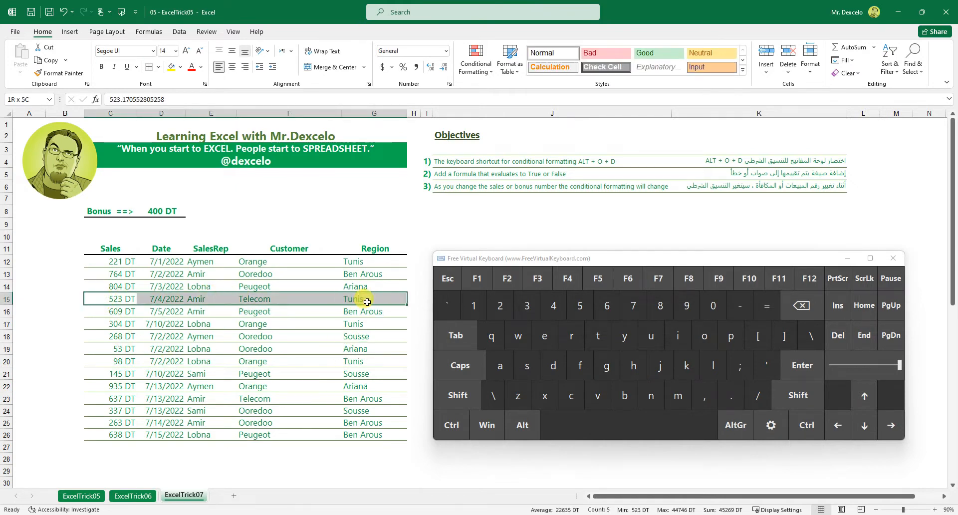
{"action": "left_click", "coordinate": [107, 288]}
{"action": "left_click_drag", "start_coordinate": [195, 290], "coordinate": [383, 287]}
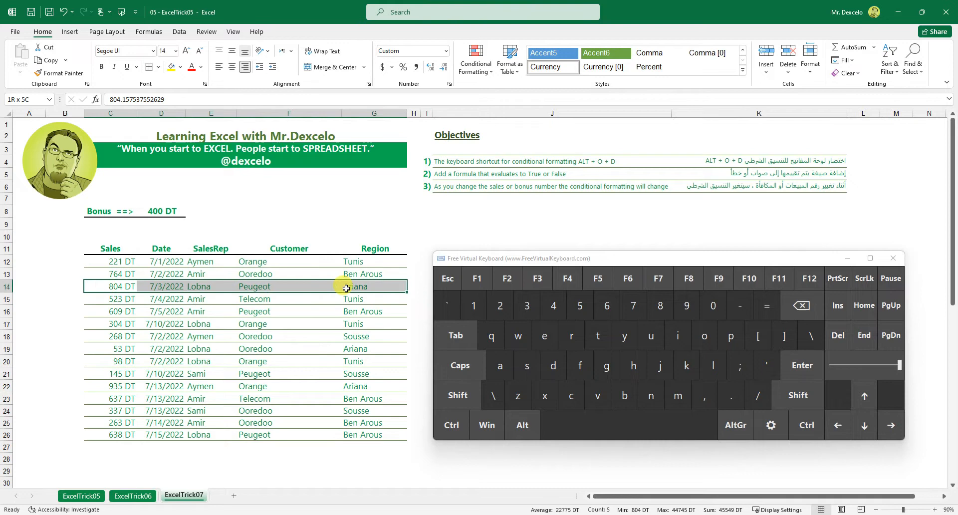
{"action": "left_click", "coordinate": [295, 334]}
{"action": "left_click_drag", "start_coordinate": [111, 326], "coordinate": [367, 324]}
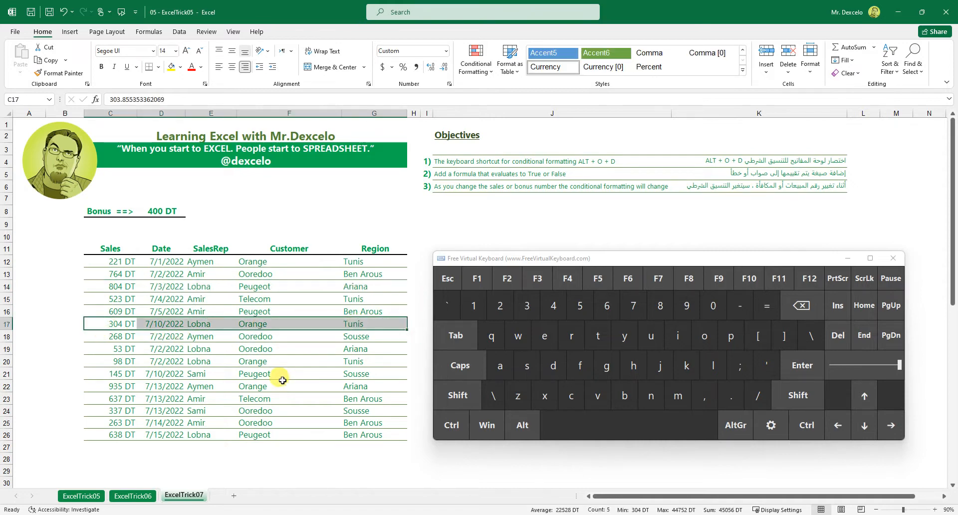
{"action": "left_click_drag", "start_coordinate": [116, 287], "coordinate": [117, 382]}
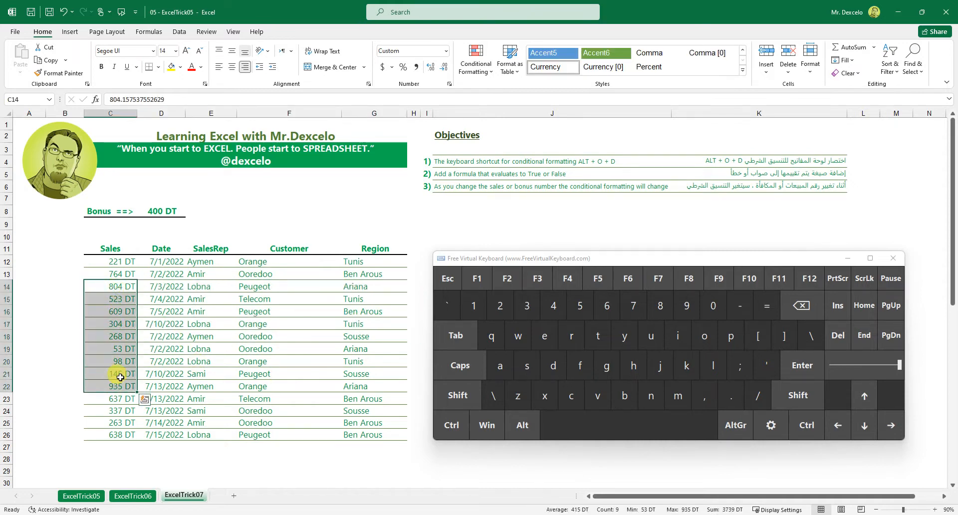
{"action": "left_click", "coordinate": [153, 213]}
{"action": "left_click_drag", "start_coordinate": [122, 287], "coordinate": [369, 287]}
{"action": "left_click_drag", "start_coordinate": [122, 300], "coordinate": [372, 299]}
{"action": "left_click", "coordinate": [337, 344]}
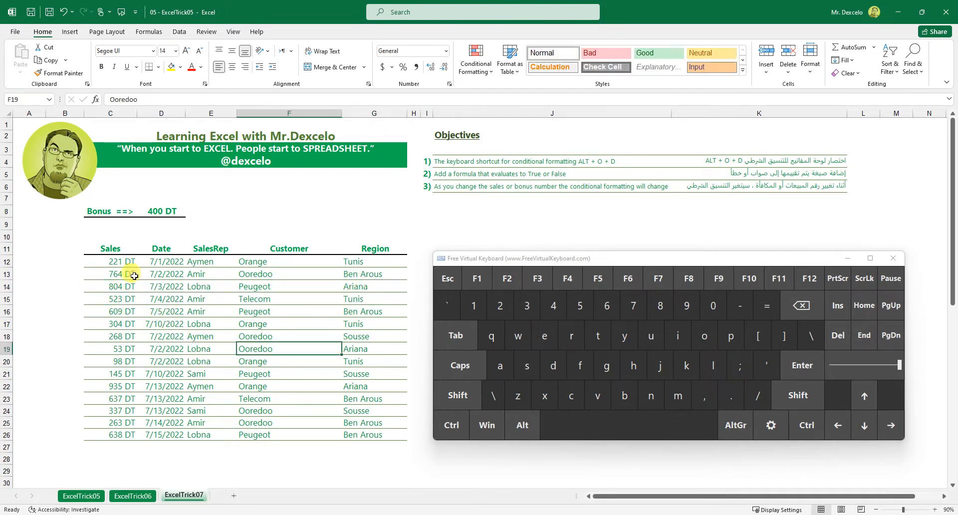
{"action": "left_click_drag", "start_coordinate": [115, 261], "coordinate": [397, 432]}
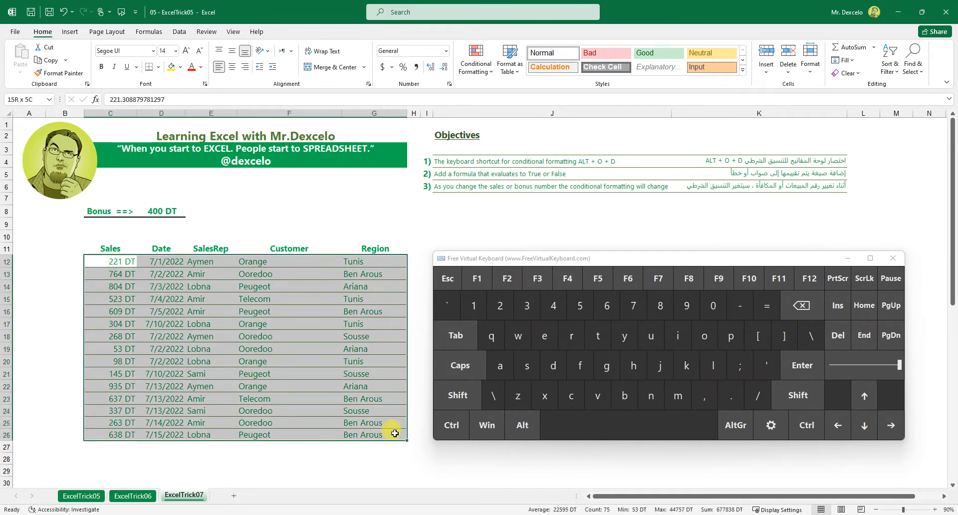
{"action": "left_click", "coordinate": [240, 385]}
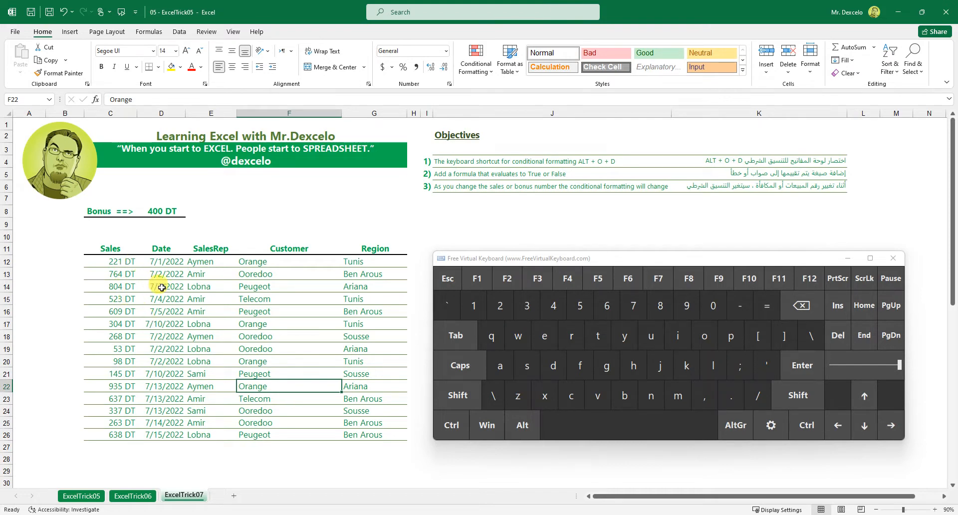
Review the available Conditional Formatting options with a cell in the Sales column selected.
{"action": "left_click", "coordinate": [114, 269]}
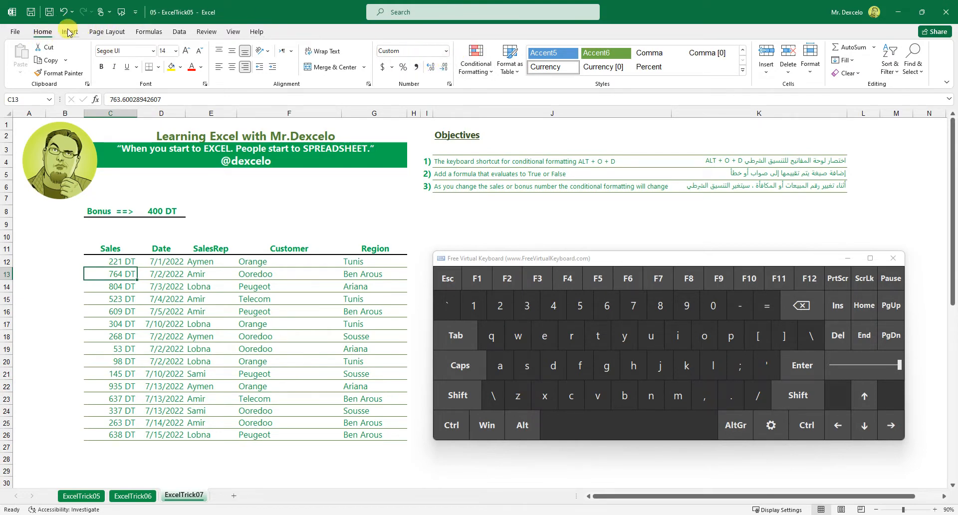
{"action": "left_click", "coordinate": [492, 73]}
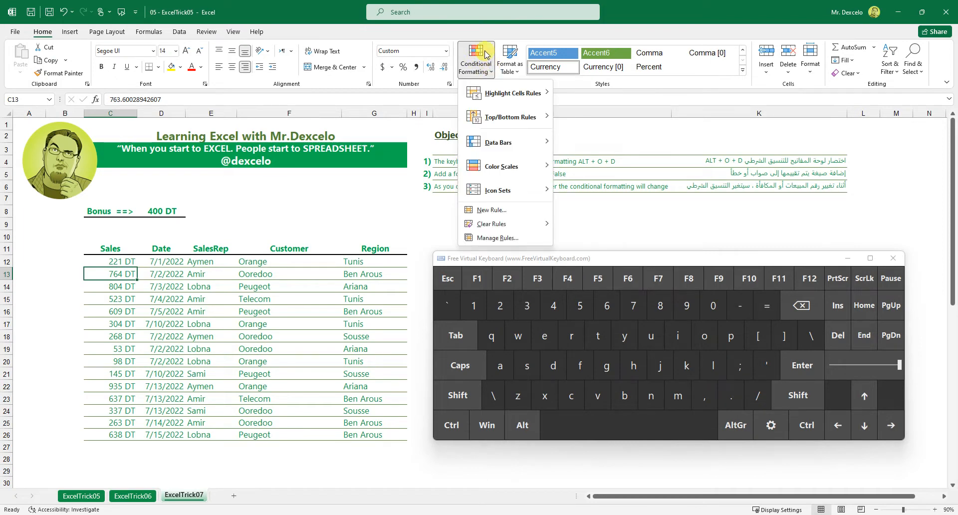
{"action": "mouse_move", "coordinate": [502, 158]}
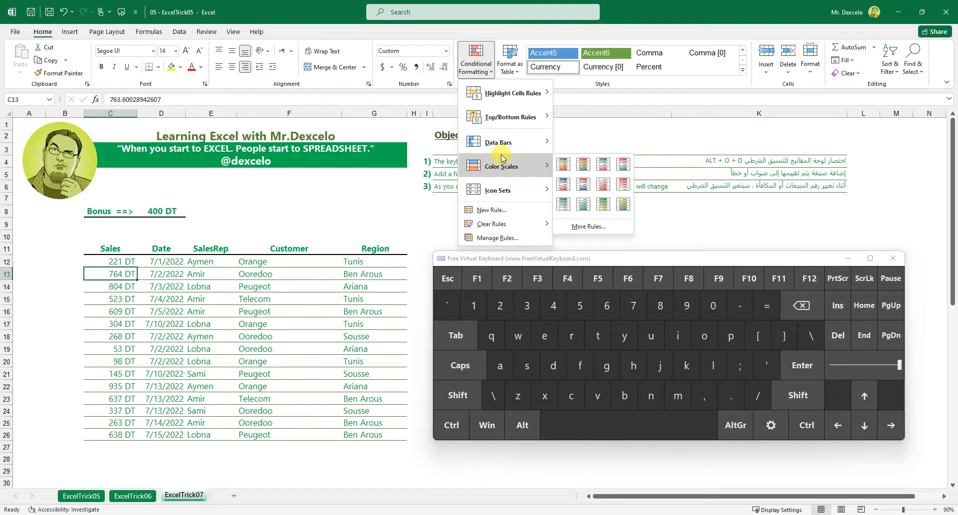
{"action": "mouse_move", "coordinate": [509, 186]}
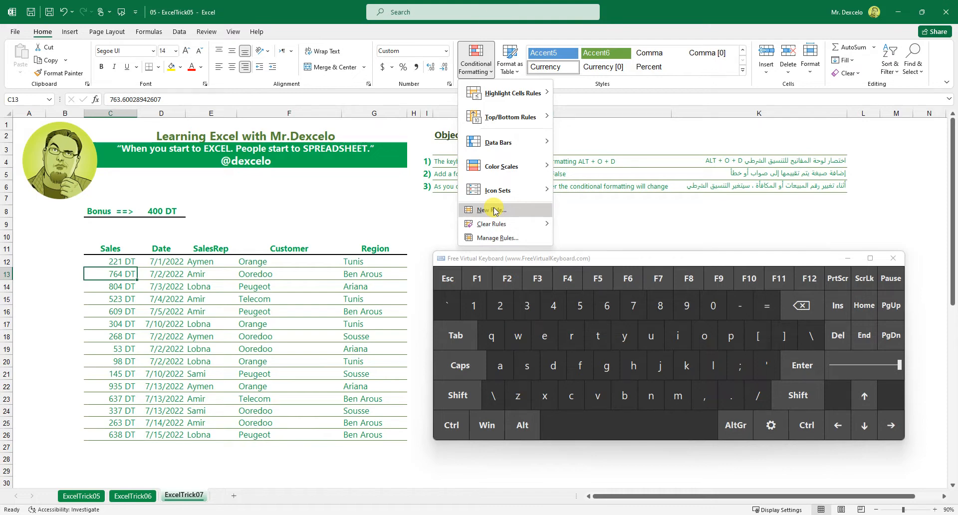
{"action": "left_click", "coordinate": [580, 216]}
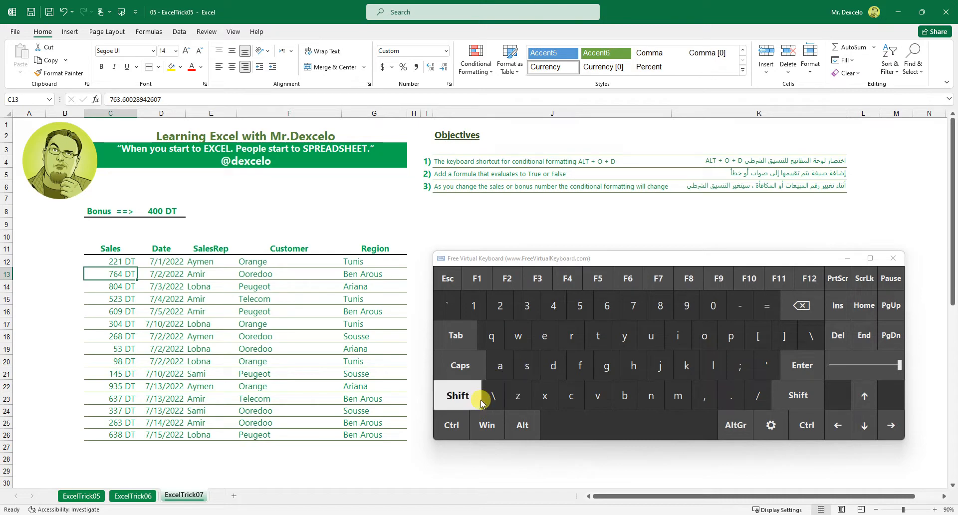
View the Conditional Formatting Rules Manager for the current selection and close it.
{"action": "left_click", "coordinate": [522, 424]}
{"action": "left_click", "coordinate": [703, 335]}
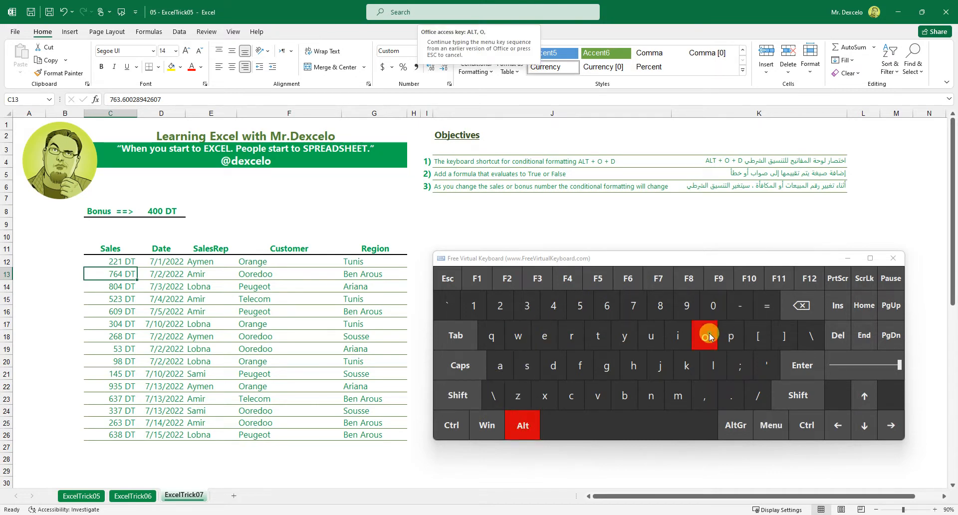
{"action": "left_click", "coordinate": [565, 367]}
{"action": "left_click_drag", "start_coordinate": [599, 245], "coordinate": [328, 174]}
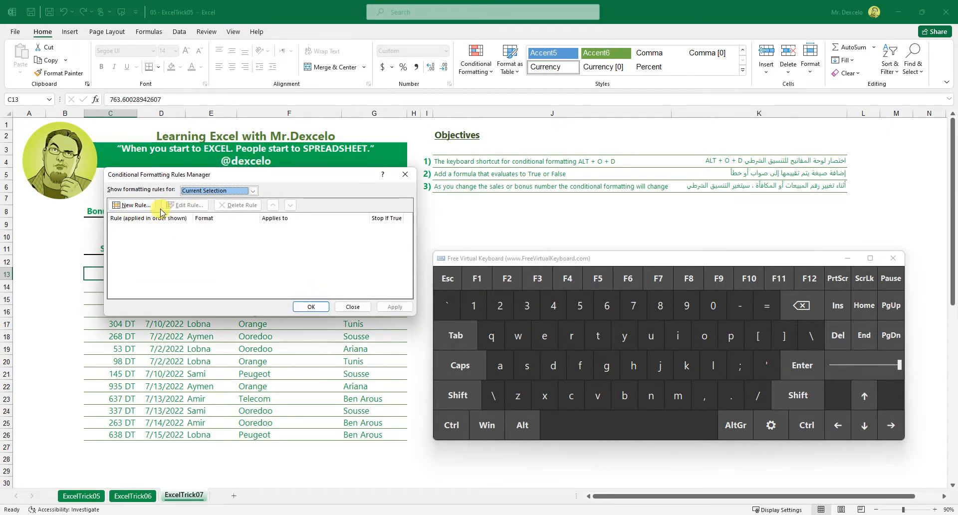
{"action": "left_click", "coordinate": [405, 174]}
Select the sales data in C12:G26 and open the Conditional Formatting Rules Manager for it.
{"action": "left_click_drag", "start_coordinate": [107, 260], "coordinate": [361, 432]}
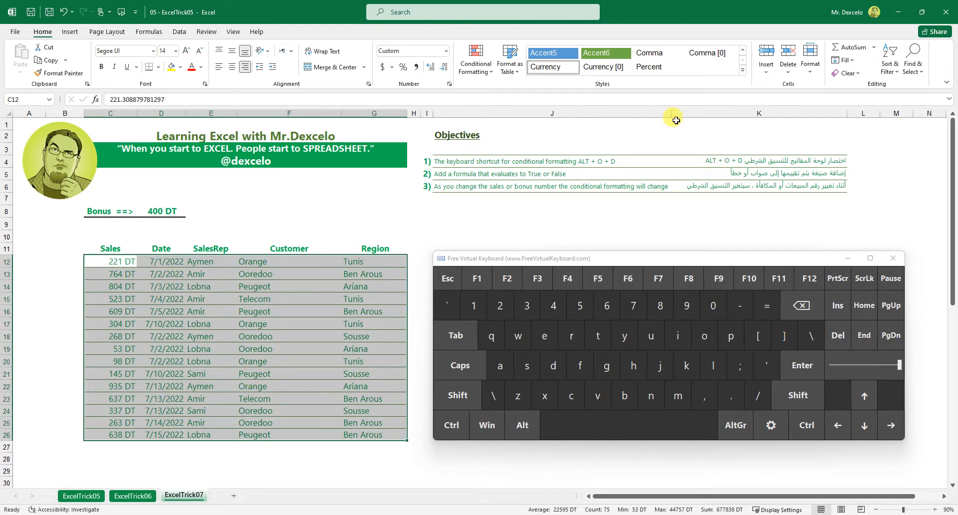
{"action": "left_click", "coordinate": [522, 424]}
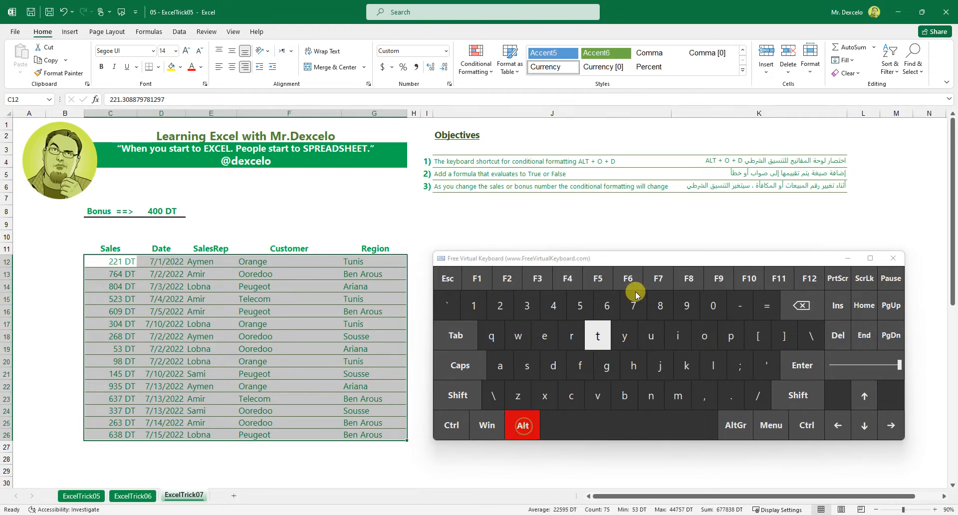
{"action": "left_click", "coordinate": [704, 330]}
{"action": "left_click", "coordinate": [553, 365]}
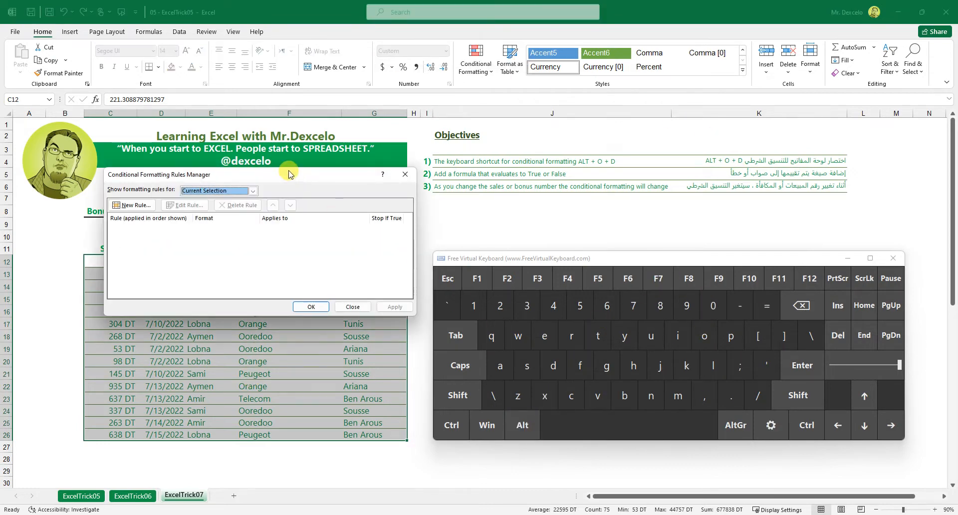
{"action": "left_click_drag", "start_coordinate": [288, 174], "coordinate": [474, 114]}
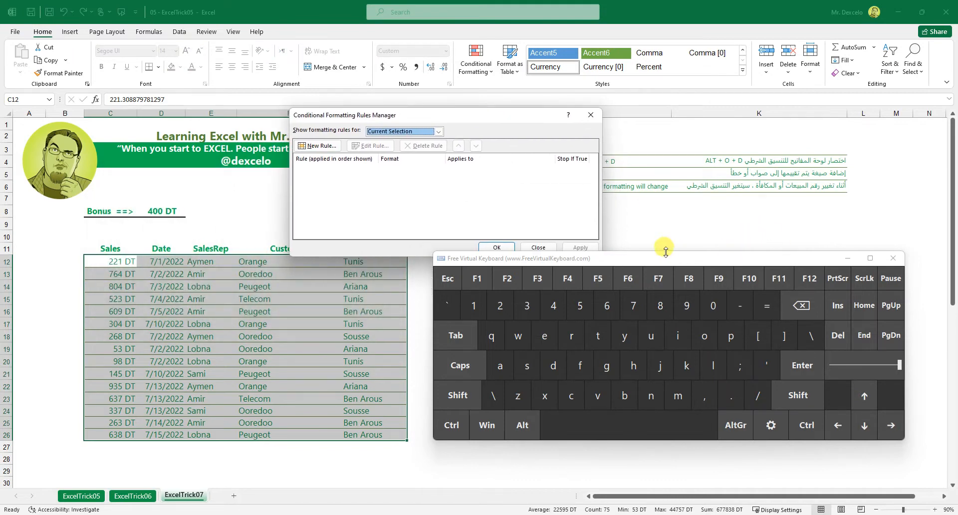
{"action": "left_click_drag", "start_coordinate": [679, 264], "coordinate": [675, 309]}
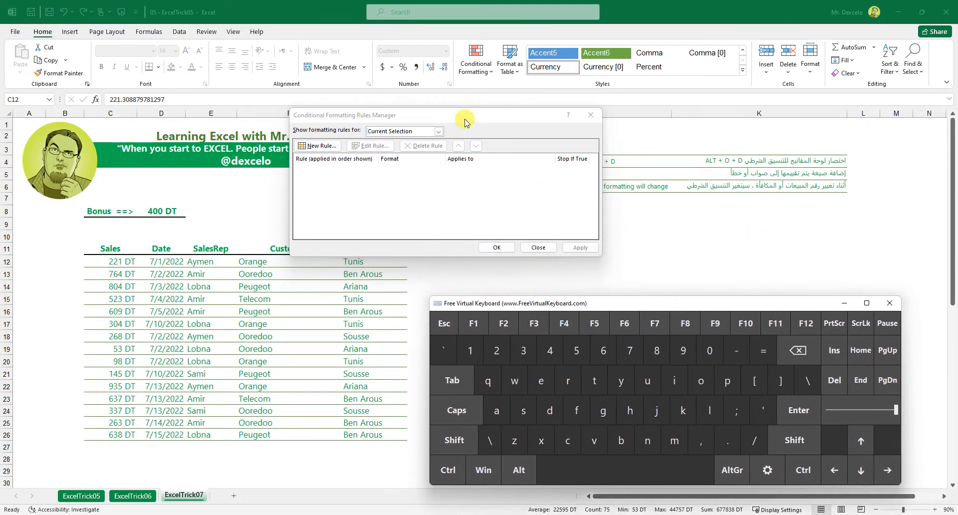
{"action": "left_click_drag", "start_coordinate": [467, 115], "coordinate": [464, 136]}
Create a new formatting rule of the type "Use a formula to determine which cells to format".
{"action": "left_click", "coordinate": [318, 167]}
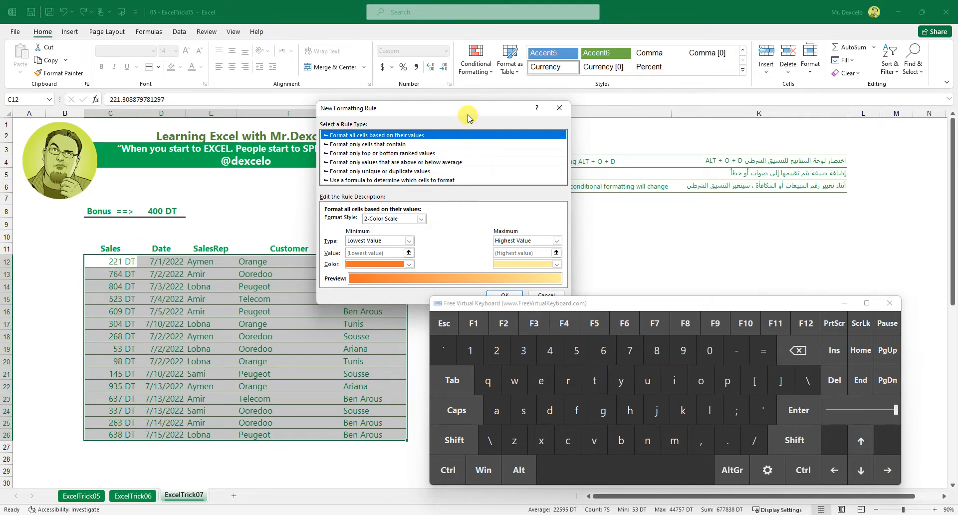
{"action": "left_click_drag", "start_coordinate": [464, 107], "coordinate": [354, 105]}
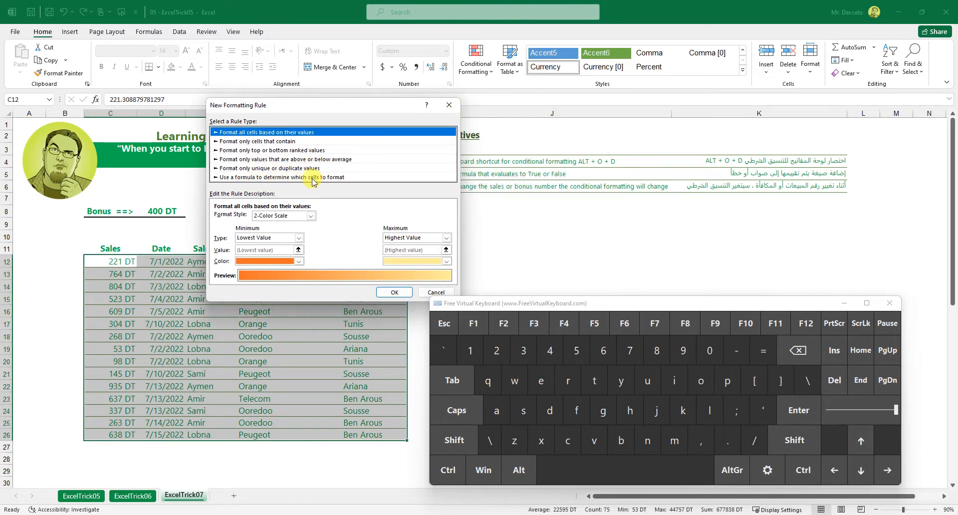
{"action": "left_click", "coordinate": [233, 177]}
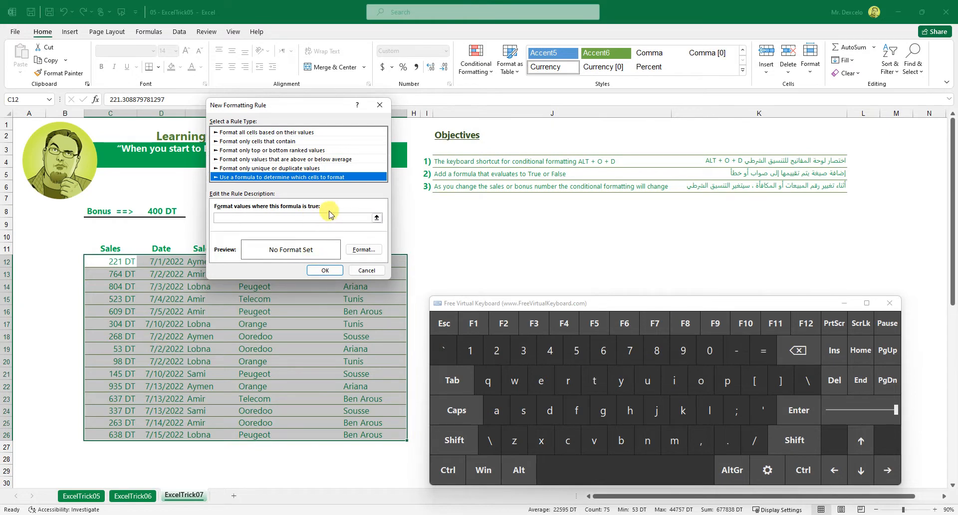
{"action": "left_click", "coordinate": [270, 217]}
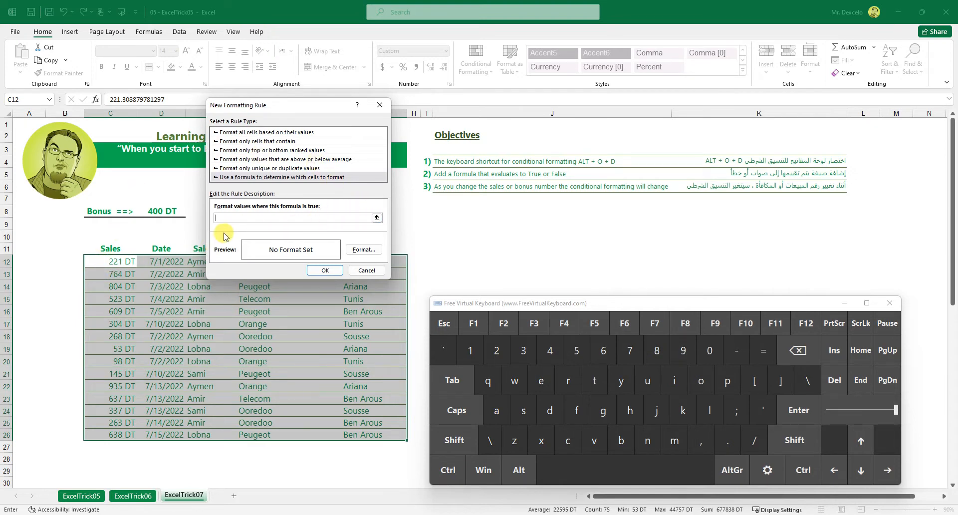
Begin the rule's formula with an absolute reference to the first Sales value, =$C$12.
{"action": "left_click", "coordinate": [762, 350]}
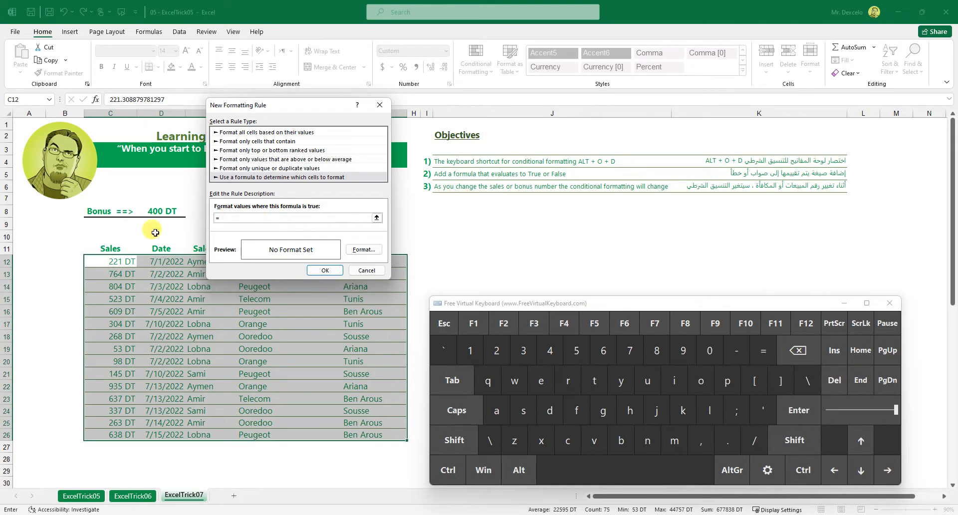
{"action": "left_click", "coordinate": [122, 262]}
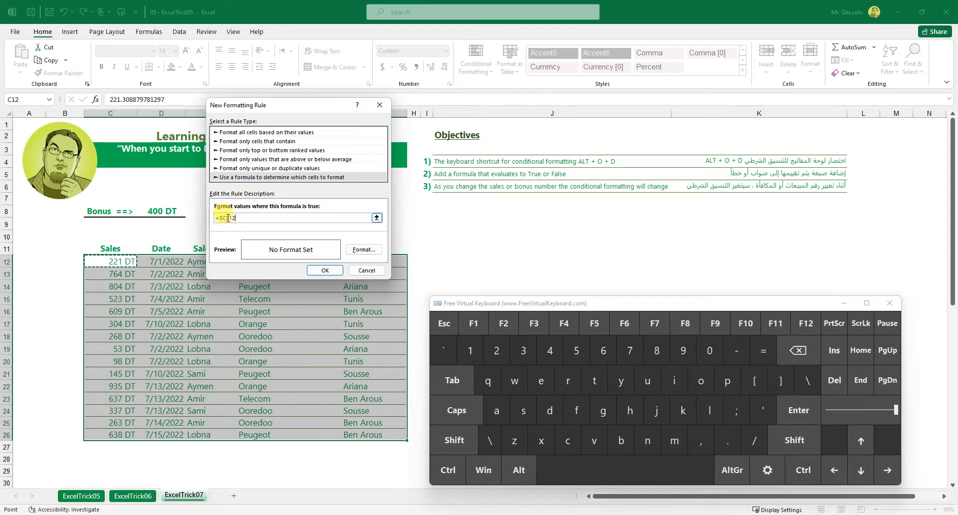
{"action": "left_click", "coordinate": [230, 219]}
{"action": "left_click_drag", "start_coordinate": [288, 107], "coordinate": [283, 138]}
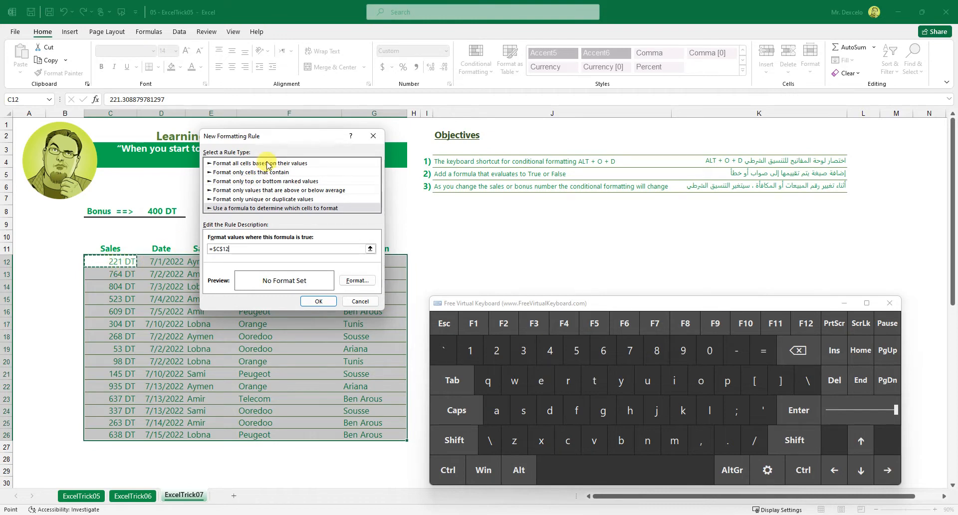
{"action": "left_click_drag", "start_coordinate": [286, 135], "coordinate": [436, 133]}
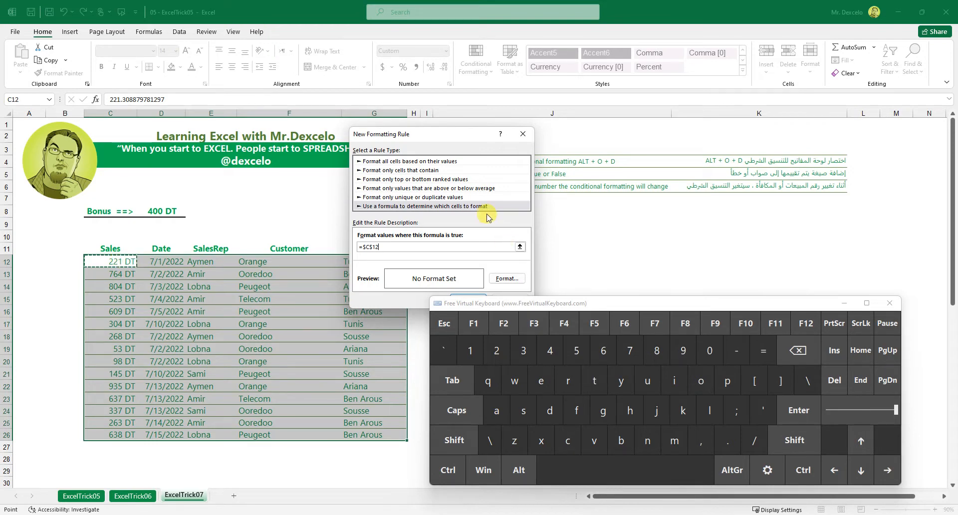
Change the formula's reference to =$C12 so that only the column is locked.
{"action": "left_click", "coordinate": [119, 274]}
{"action": "left_click", "coordinate": [120, 261]}
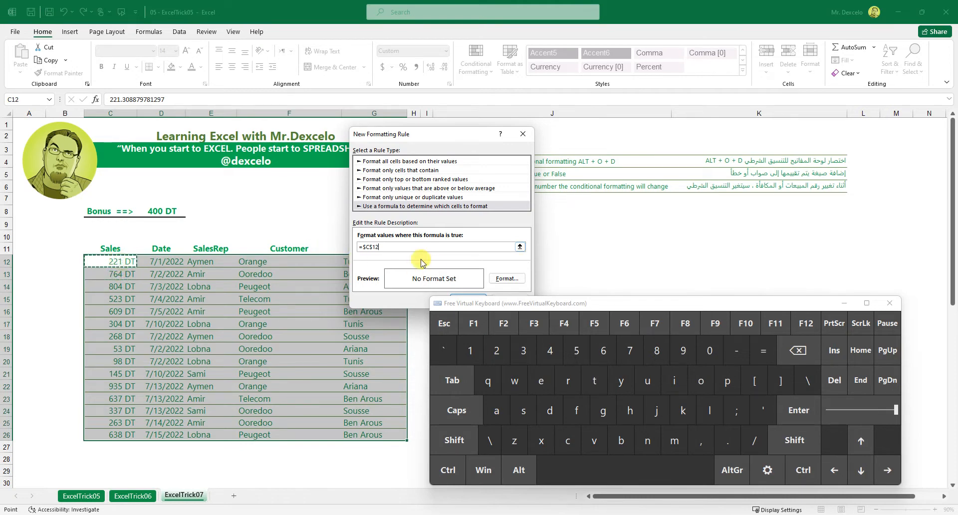
{"action": "left_click", "coordinate": [373, 247]}
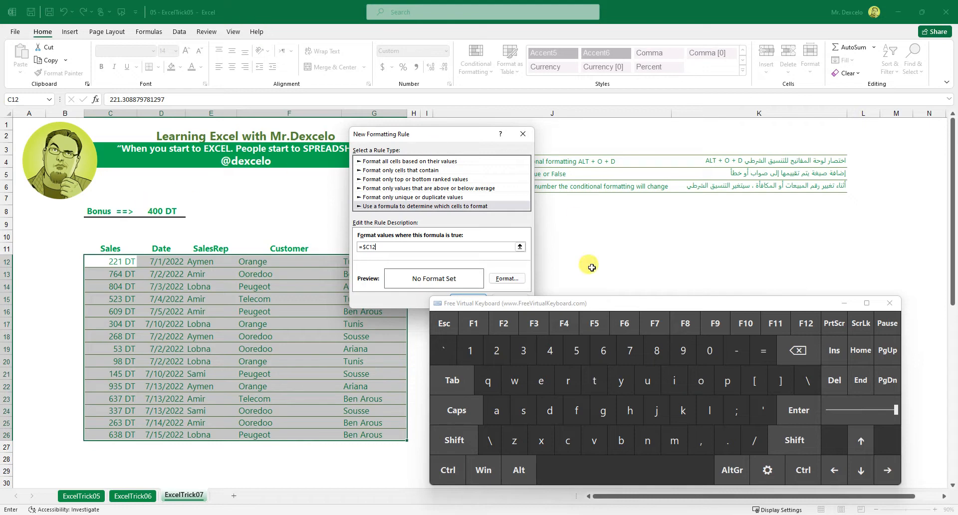
Complete the rule's formula as =$C12>$D$8 to compare each sale with the fixed bonus cell.
{"action": "left_click_drag", "start_coordinate": [469, 131], "coordinate": [432, 89]}
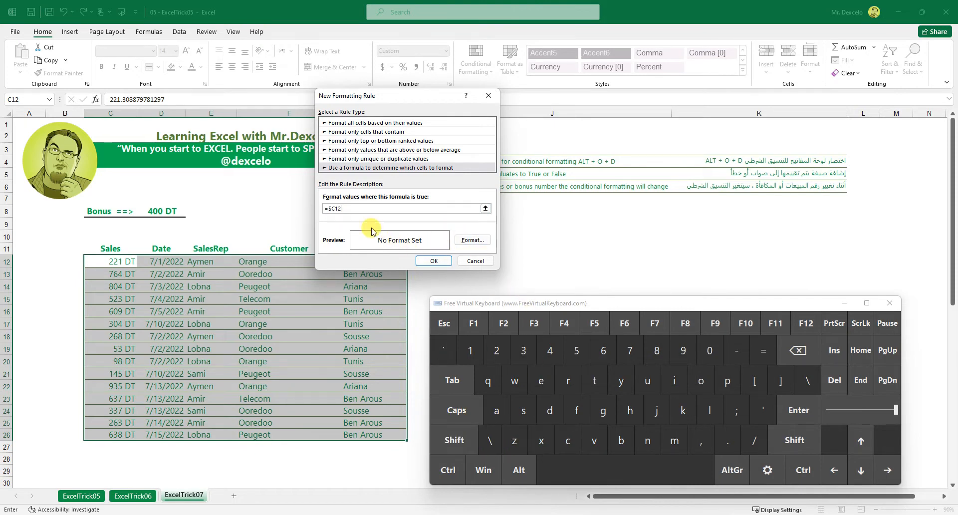
{"action": "left_click", "coordinate": [454, 440]}
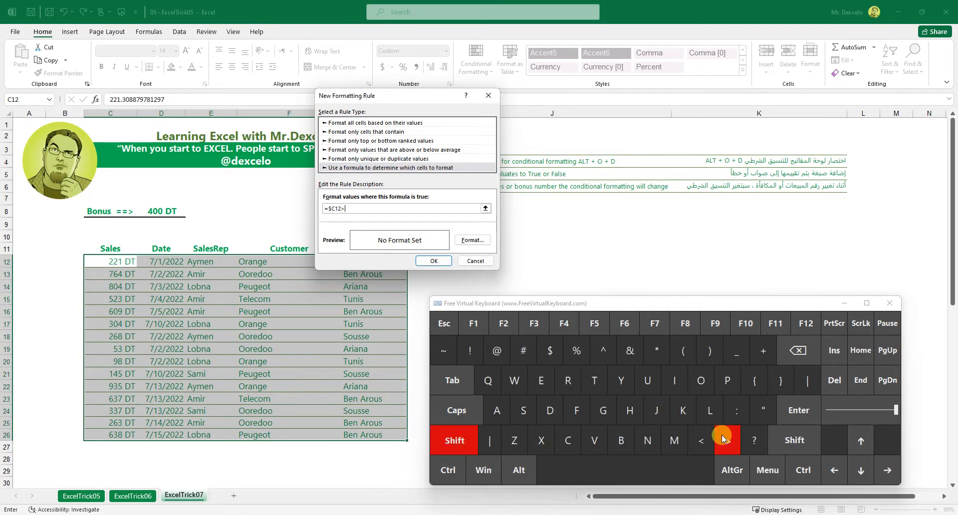
{"action": "left_click", "coordinate": [157, 212]}
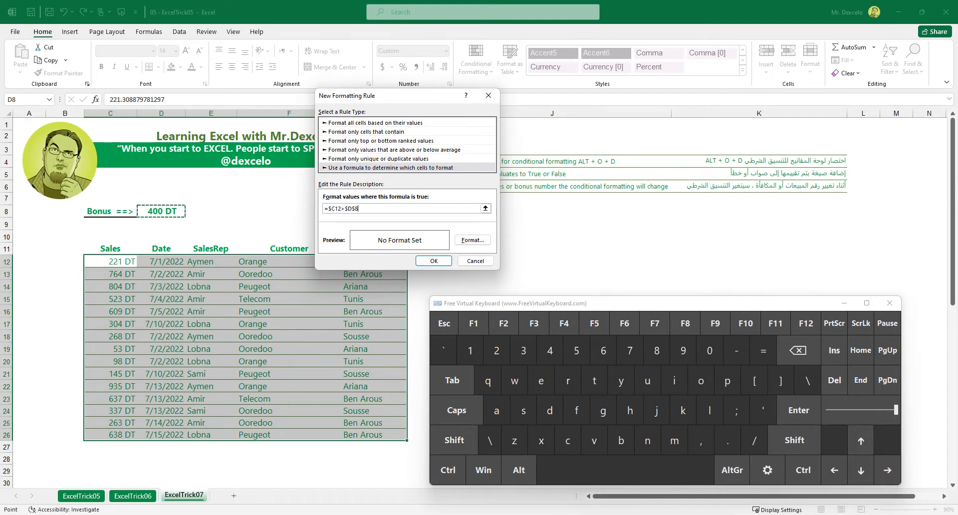
{"action": "left_click", "coordinate": [472, 240]}
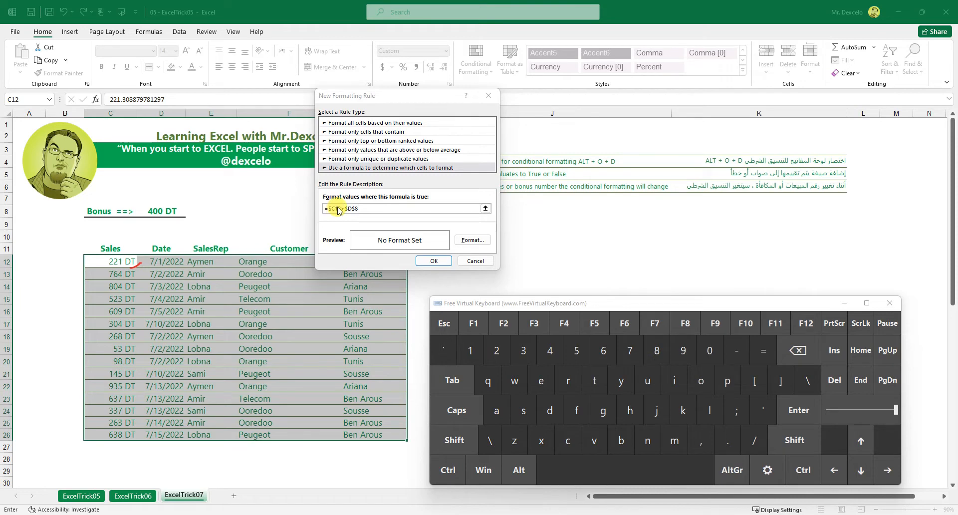
{"action": "left_click_drag", "start_coordinate": [167, 221], "coordinate": [192, 210]}
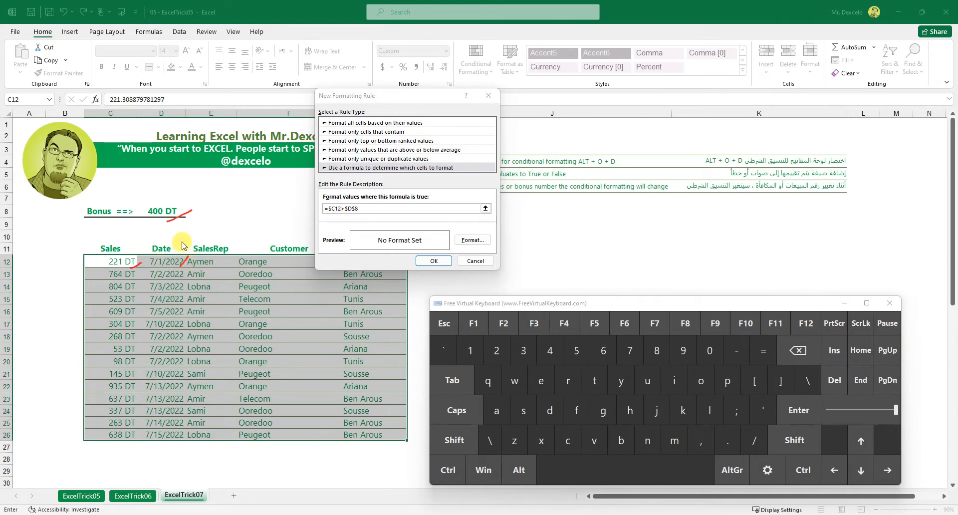
{"action": "left_click_drag", "start_coordinate": [181, 241], "coordinate": [182, 251]}
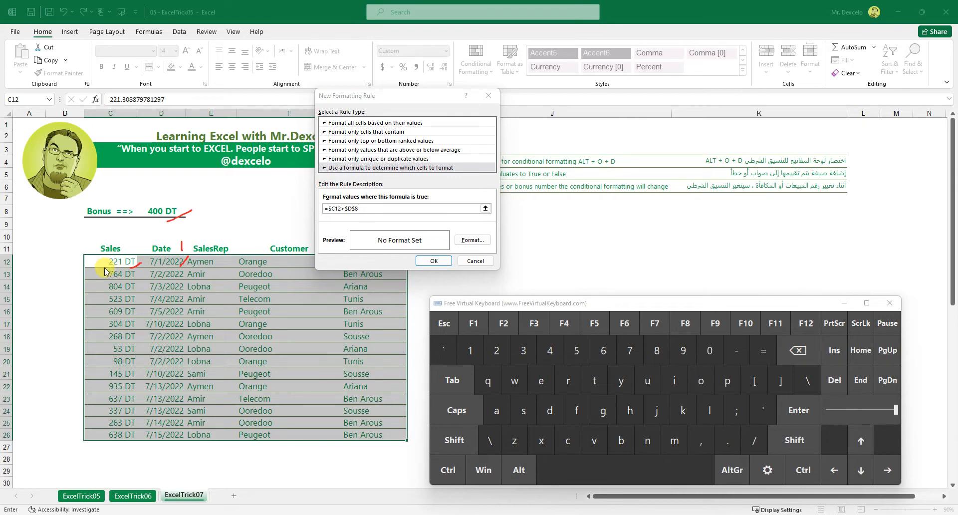
{"action": "left_click_drag", "start_coordinate": [102, 268], "coordinate": [122, 270]}
{"action": "left_click_drag", "start_coordinate": [130, 280], "coordinate": [138, 277]}
{"action": "mouse_move", "coordinate": [114, 127]}
{"action": "left_mouse_down"}
{"action": "mouse_move", "coordinate": [129, 111]}
{"action": "mouse_move", "coordinate": [100, 104]}
{"action": "mouse_move", "coordinate": [109, 126]}
{"action": "mouse_move", "coordinate": [120, 123]}
{"action": "left_mouse_up"}
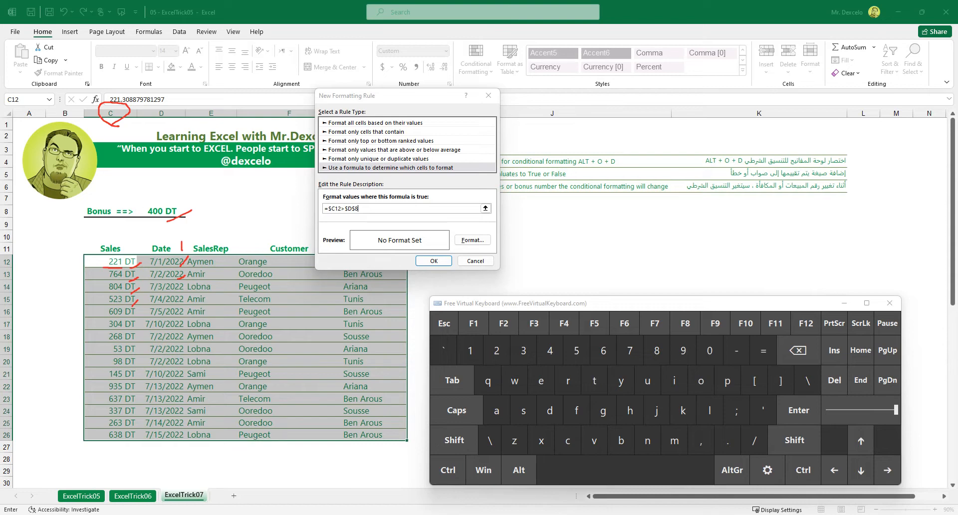
{"action": "key", "text": "Escape"}
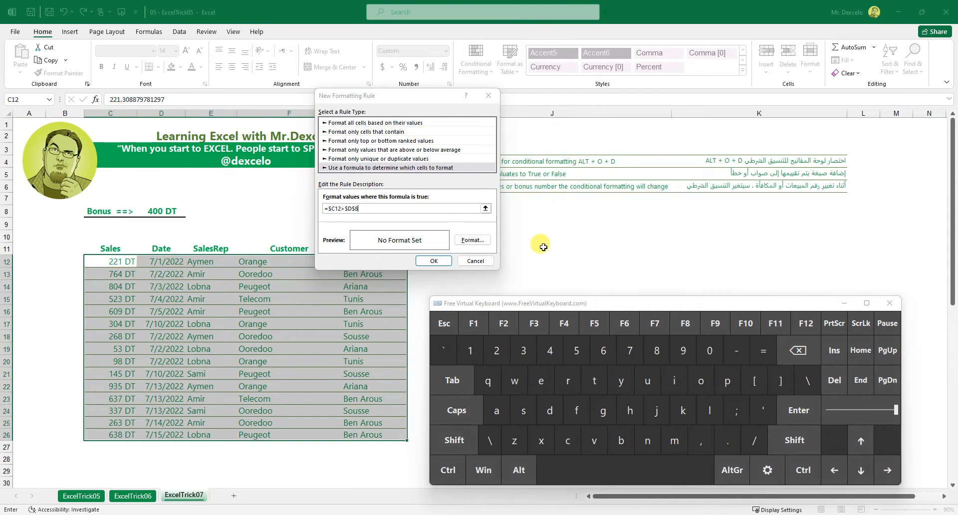
Give the rule's format a green fill from the standard colours and a bold white font.
{"action": "left_click", "coordinate": [471, 240]}
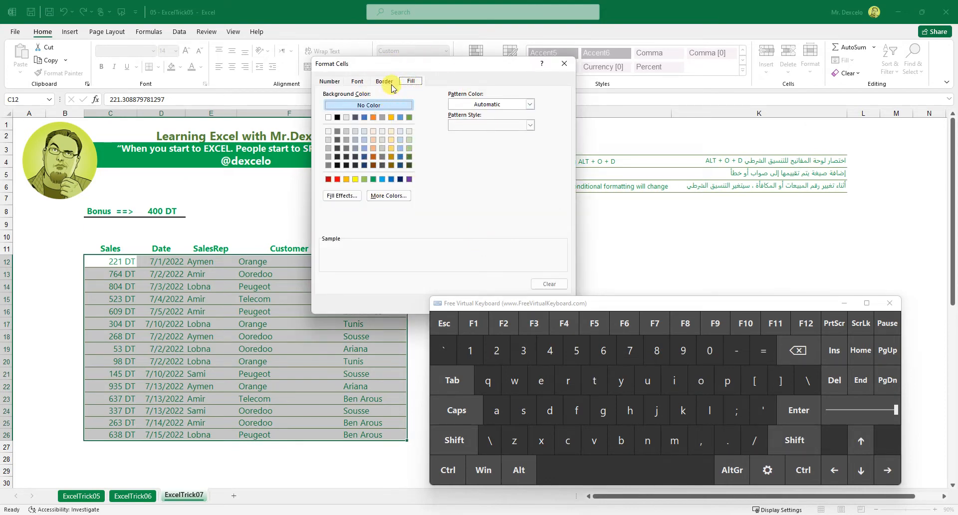
{"action": "left_click", "coordinate": [373, 179]}
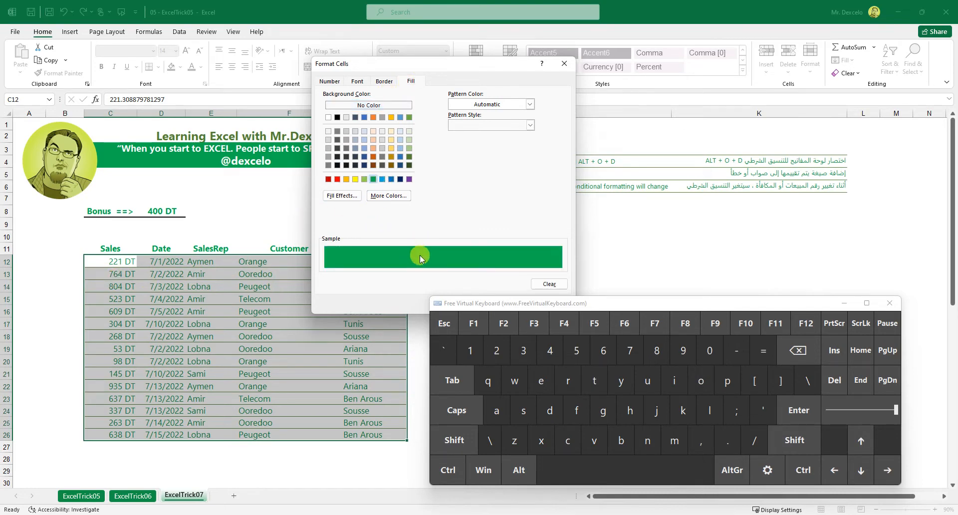
{"action": "left_click", "coordinate": [357, 81]}
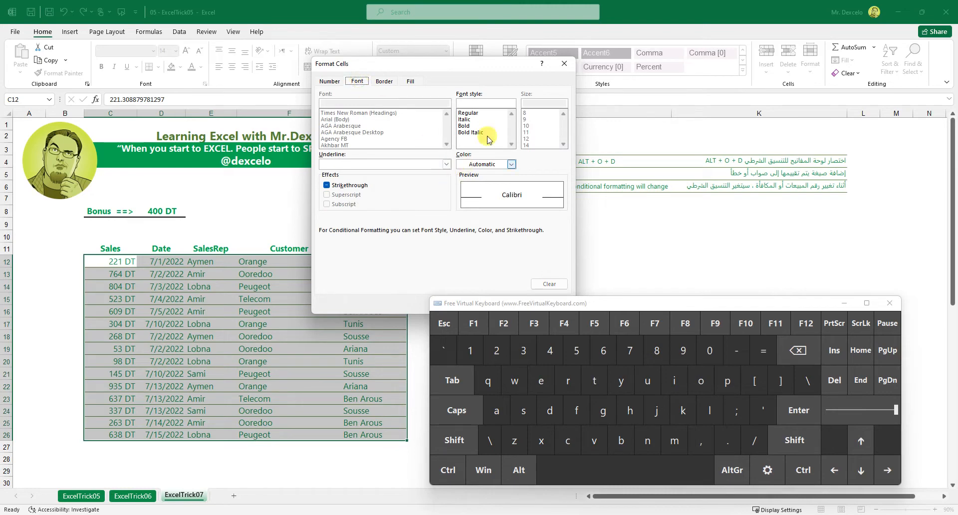
{"action": "left_click", "coordinate": [474, 126]}
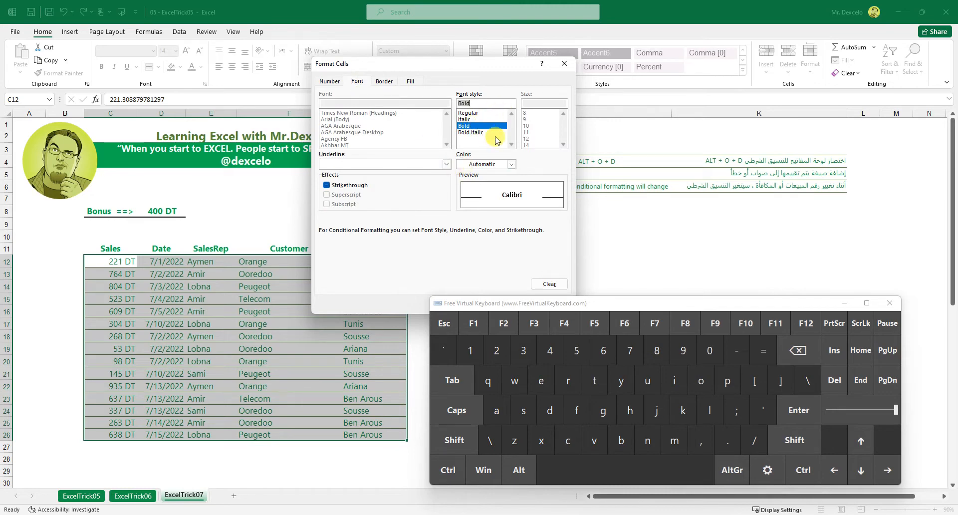
{"action": "left_click", "coordinate": [511, 167]}
{"action": "left_click", "coordinate": [461, 186]}
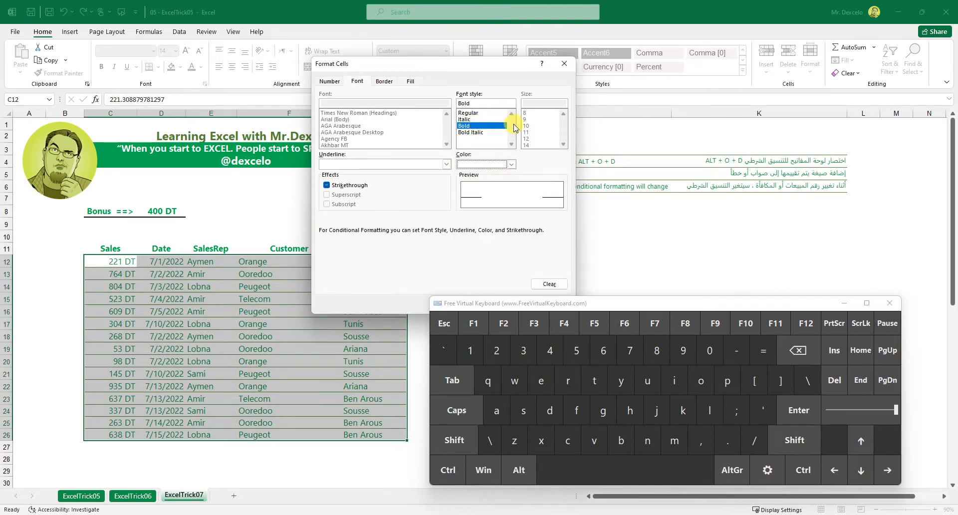
{"action": "left_click_drag", "start_coordinate": [501, 63], "coordinate": [437, 65]}
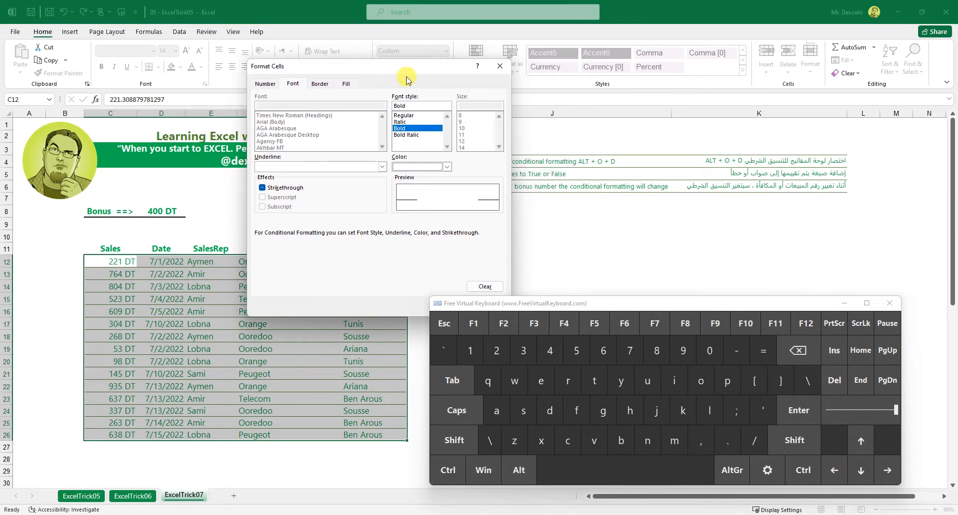
{"action": "left_click", "coordinate": [349, 86]}
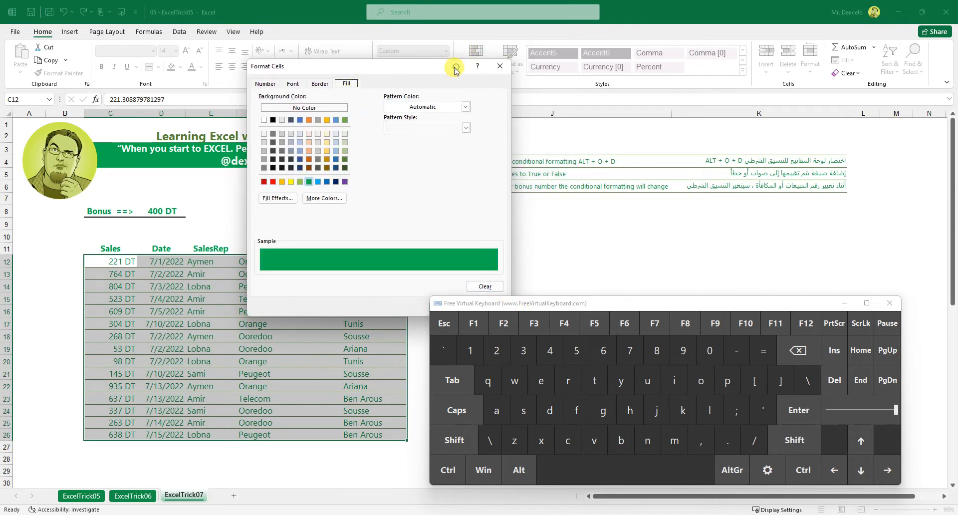
{"action": "left_click_drag", "start_coordinate": [456, 70], "coordinate": [311, 72]}
{"action": "left_click", "coordinate": [310, 304]}
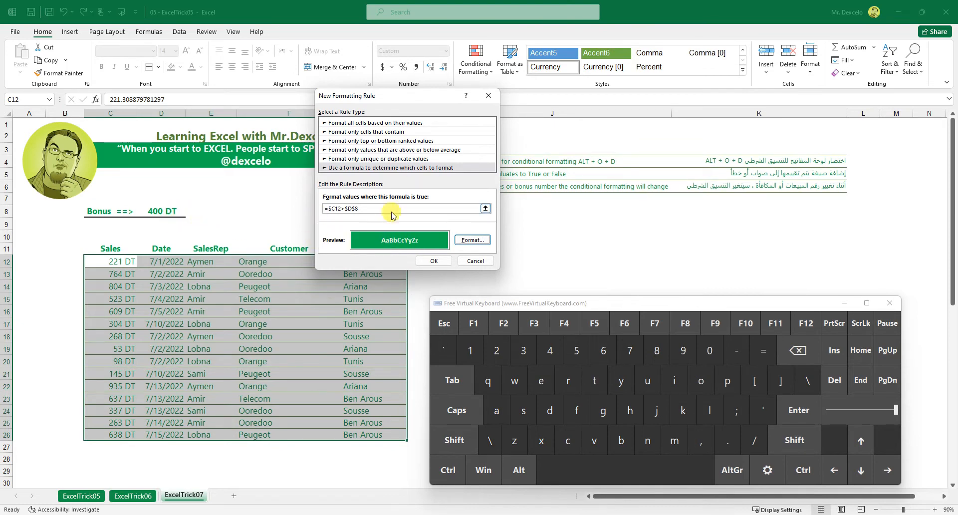
Save the new formula rule, apply it to =$C$12:$G$26 and close the Conditional Formatting Rules Manager.
{"action": "left_click", "coordinate": [432, 261]}
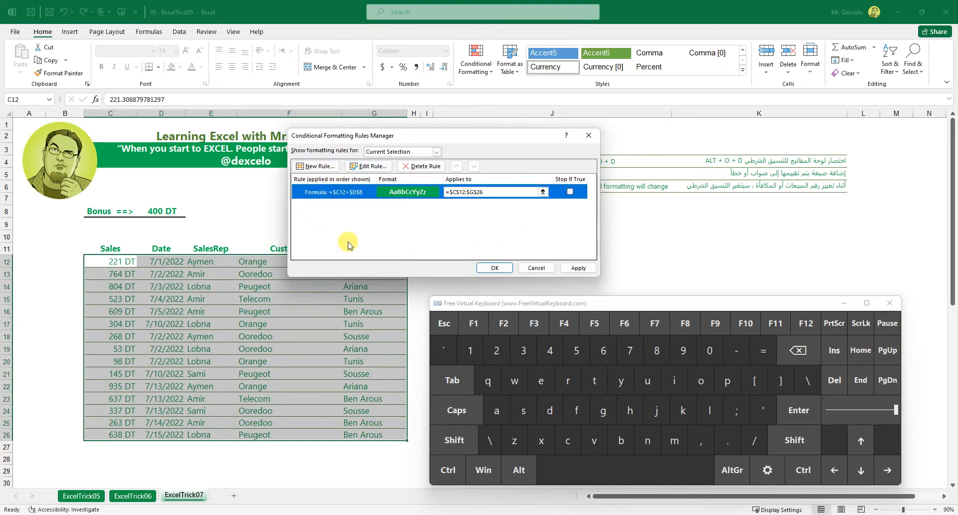
{"action": "left_click_drag", "start_coordinate": [331, 142], "coordinate": [286, 145]}
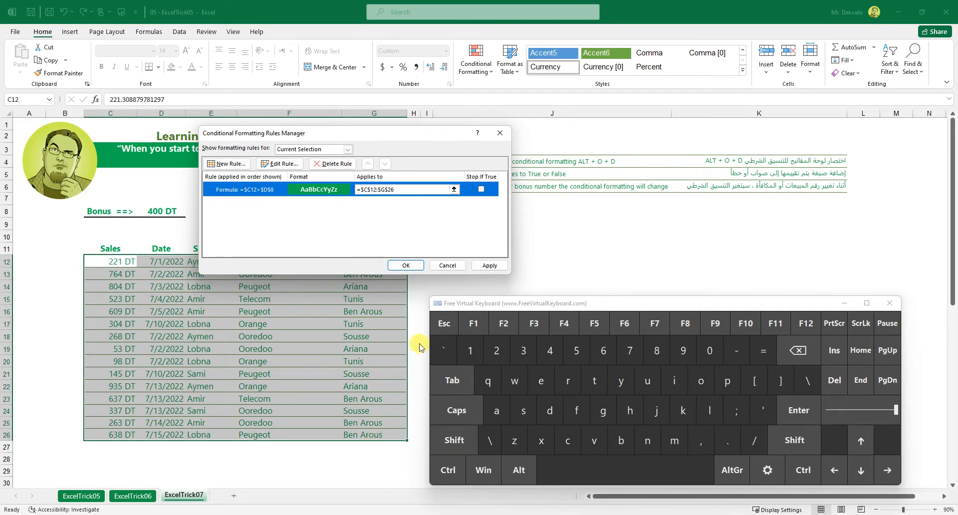
{"action": "left_click_drag", "start_coordinate": [432, 137], "coordinate": [353, 147]}
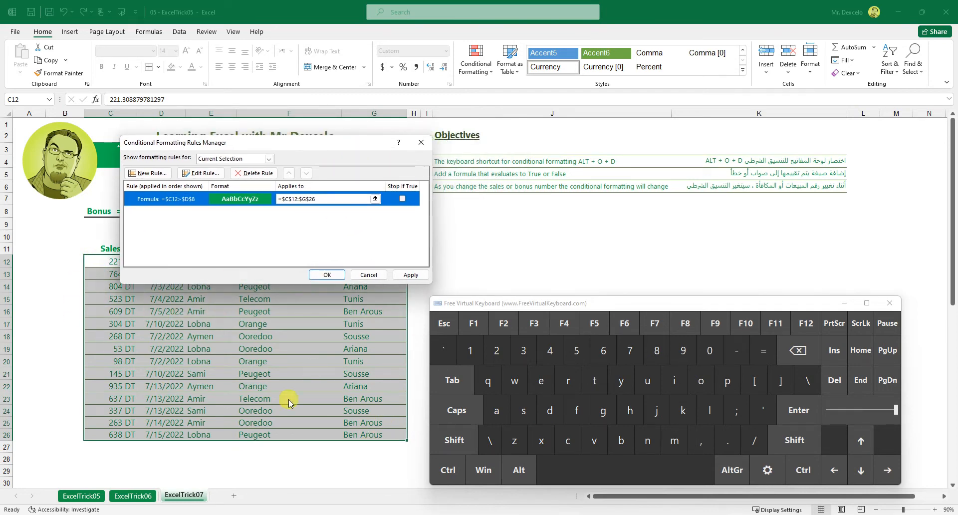
{"action": "left_click", "coordinate": [410, 275]}
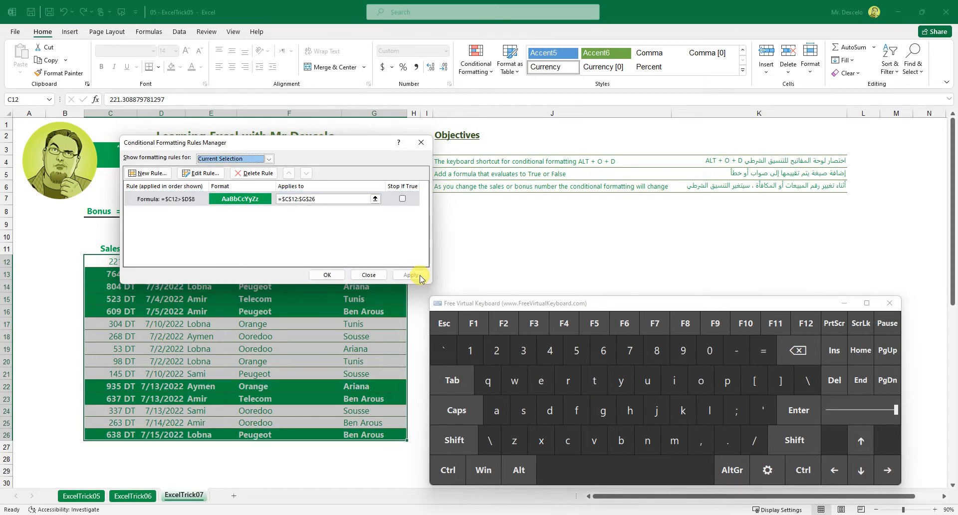
{"action": "left_click", "coordinate": [420, 145]}
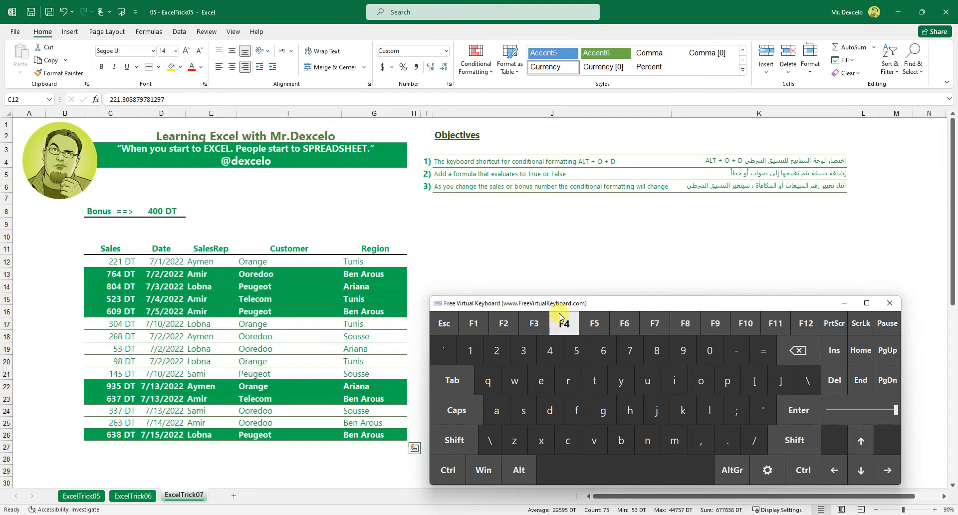
{"action": "left_click_drag", "start_coordinate": [559, 306], "coordinate": [558, 266]}
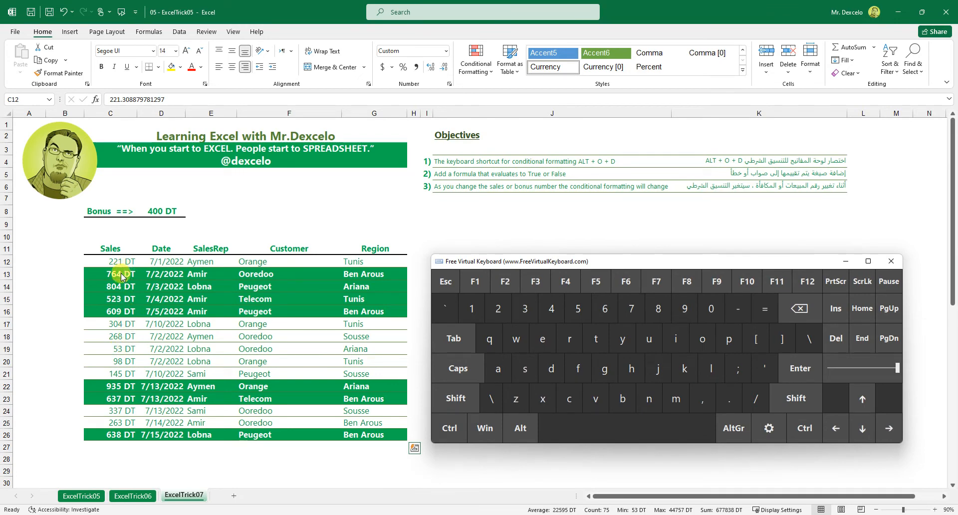
{"action": "left_click", "coordinate": [162, 211]}
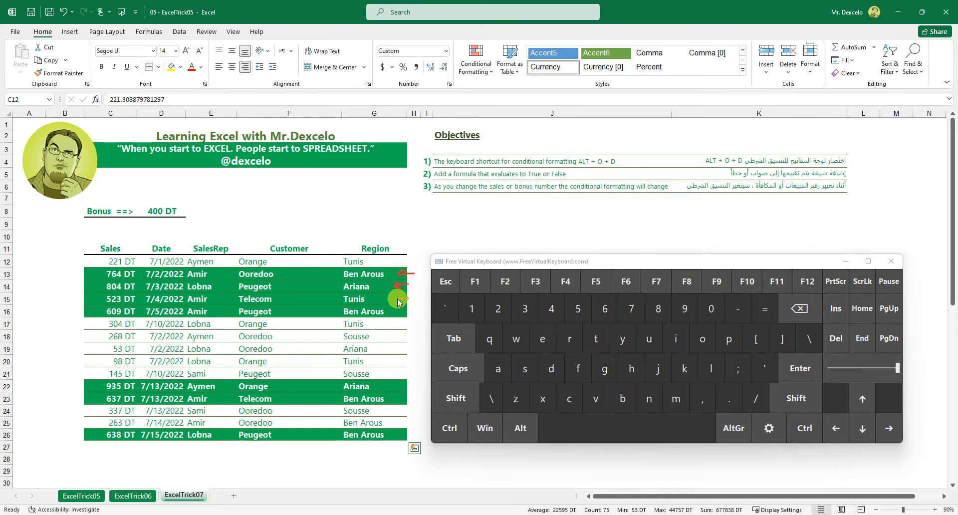
{"action": "left_click_drag", "start_coordinate": [397, 296], "coordinate": [396, 311]}
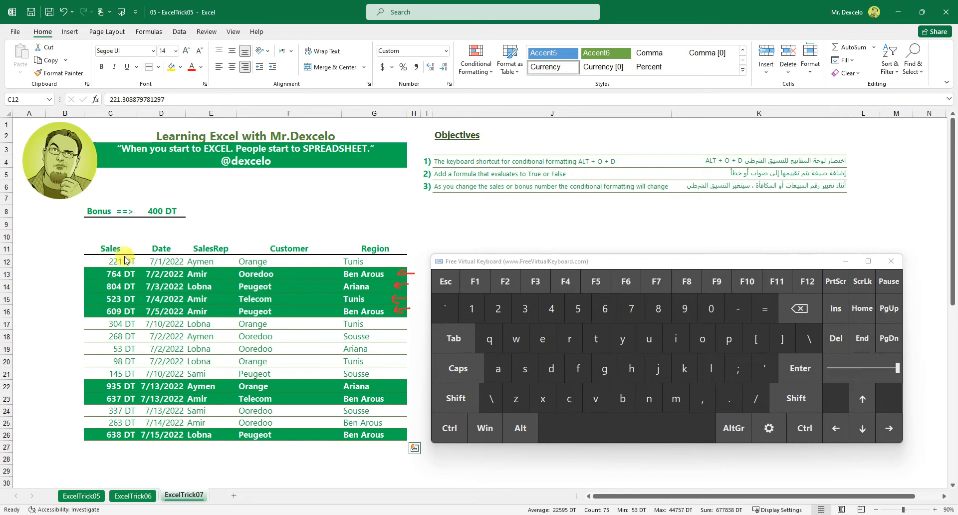
{"action": "left_click_drag", "start_coordinate": [103, 258], "coordinate": [111, 277]}
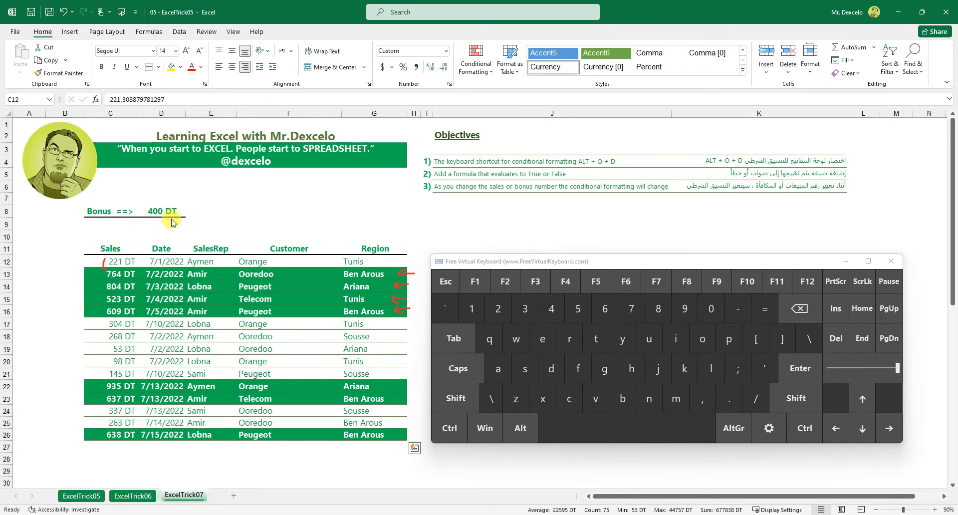
{"action": "left_click_drag", "start_coordinate": [173, 220], "coordinate": [189, 206]}
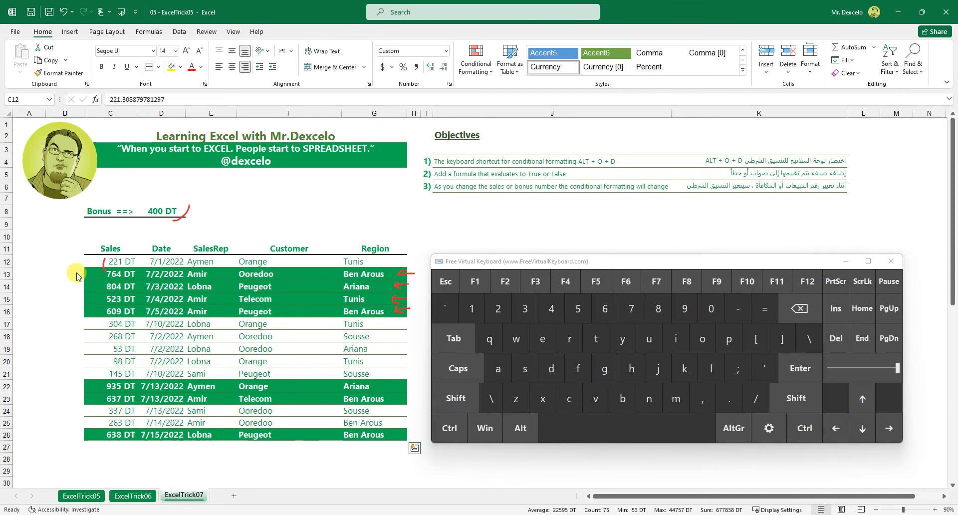
{"action": "left_click_drag", "start_coordinate": [76, 269], "coordinate": [69, 315]}
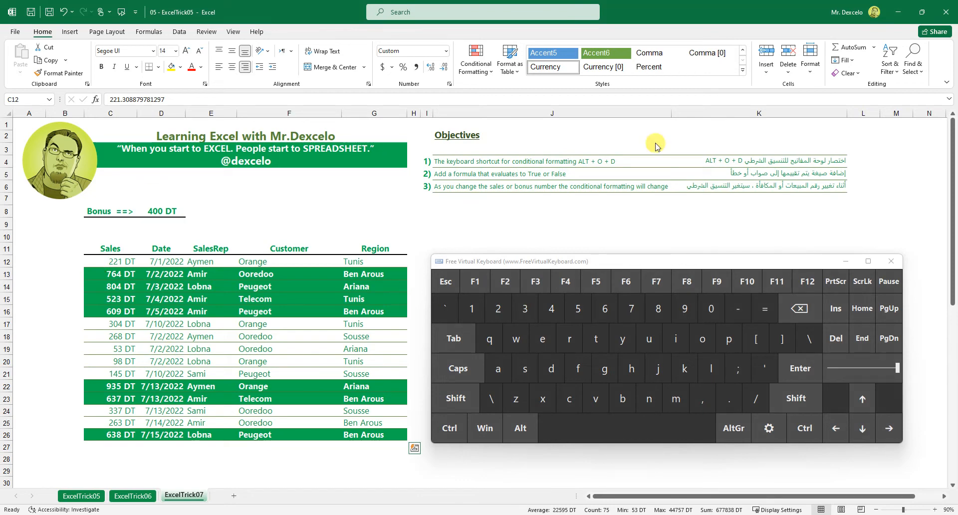
Set the bonus value in D8 to 500 to test the row highlighting.
{"action": "left_click", "coordinate": [159, 210]}
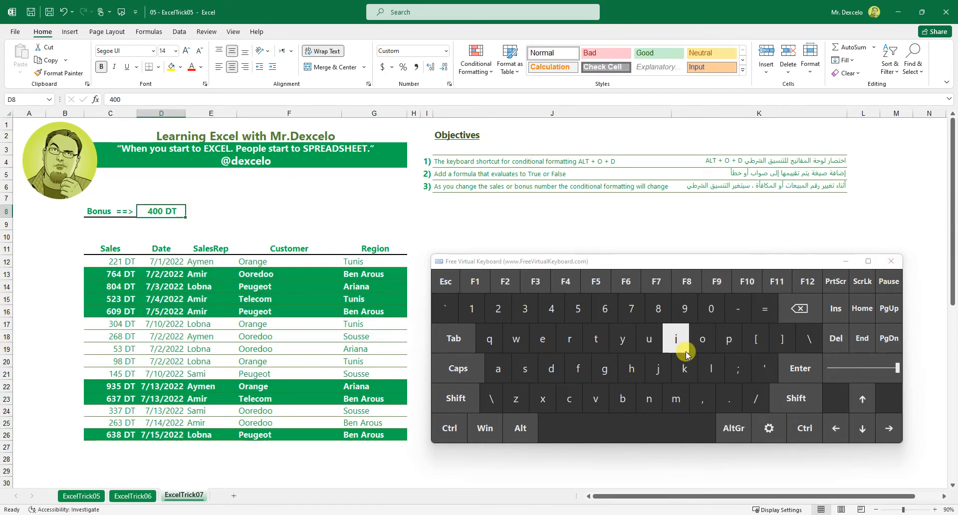
{"action": "left_click", "coordinate": [576, 311]}
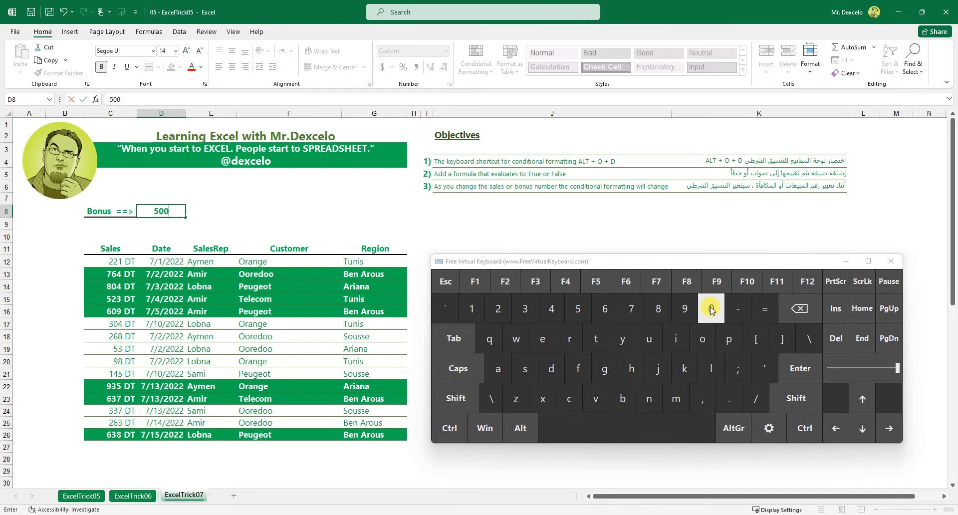
{"action": "left_click", "coordinate": [798, 368]}
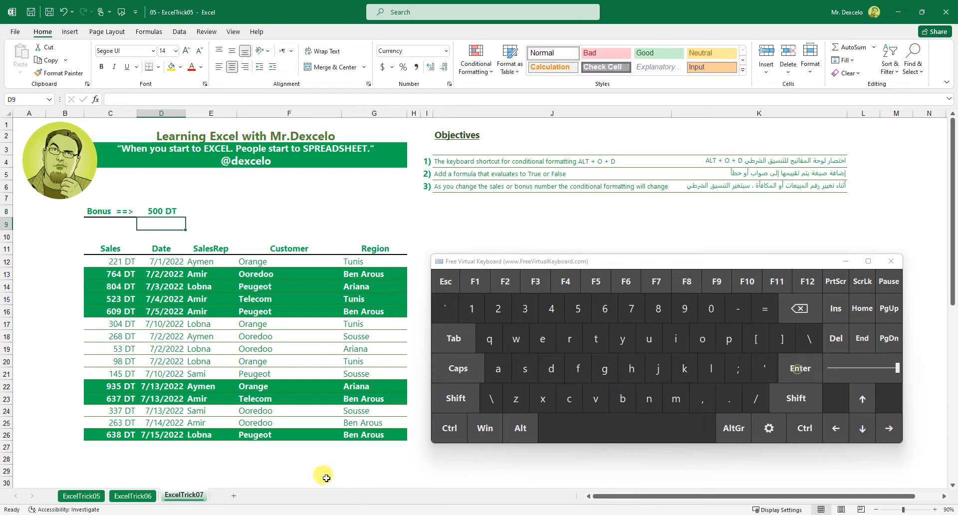
{"action": "left_click", "coordinate": [146, 286]}
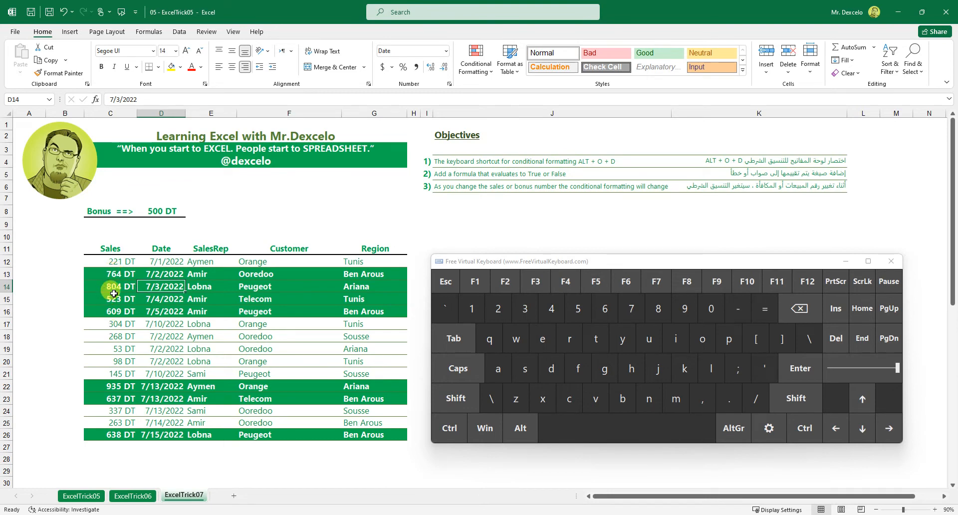
Set the bonus value in D8 to 600 and select that cell again.
{"action": "left_click", "coordinate": [161, 211]}
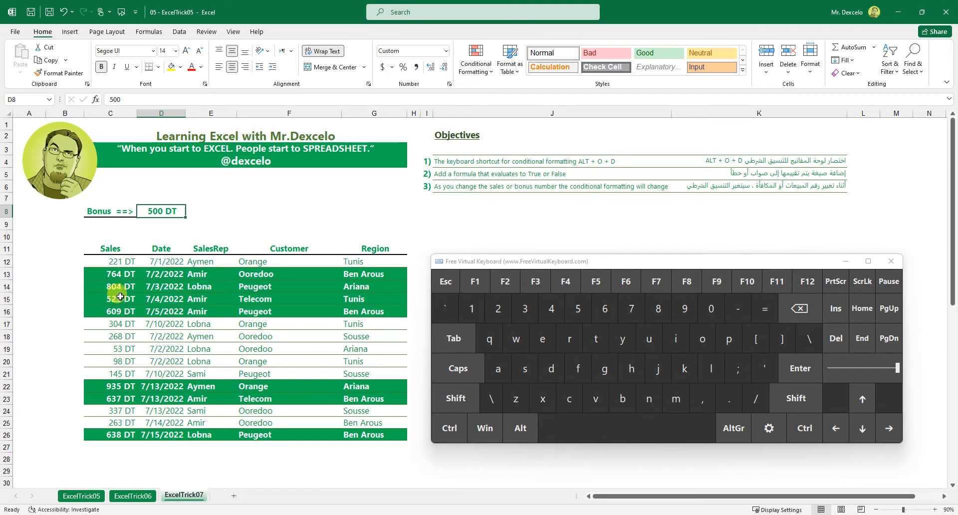
{"action": "left_click", "coordinate": [614, 310]}
{"action": "left_click", "coordinate": [710, 311]}
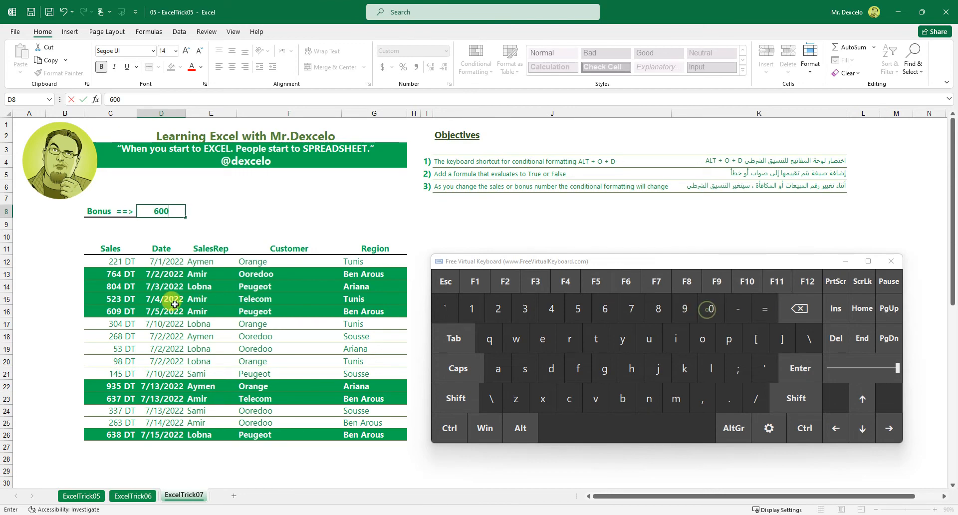
{"action": "left_click", "coordinate": [801, 368]}
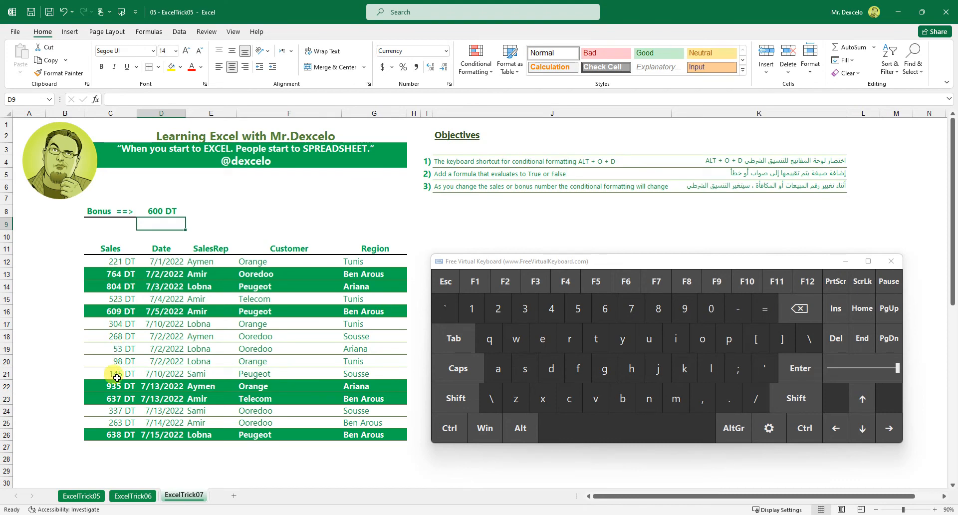
{"action": "left_click", "coordinate": [151, 215]}
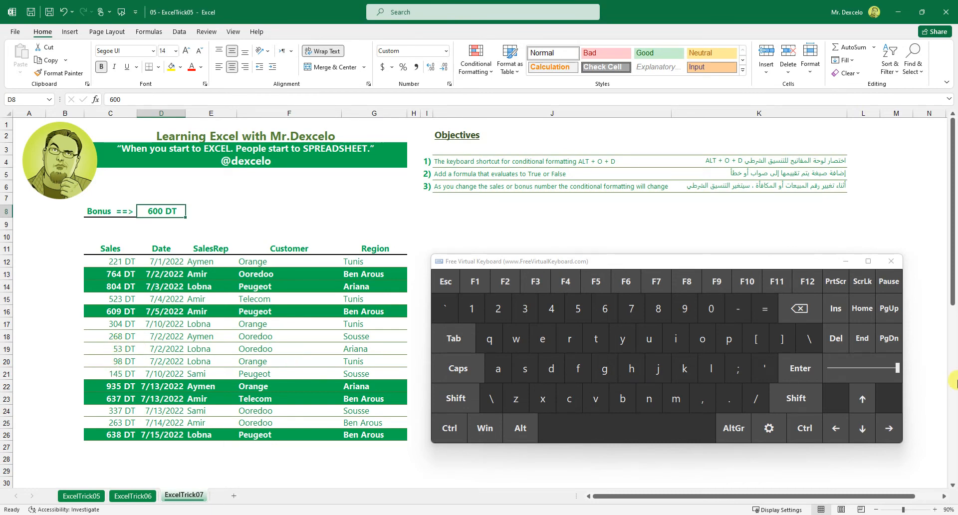
Set the bonus value in D8 to 200 to test the row highlighting against a lower threshold.
{"action": "left_click", "coordinate": [501, 307]}
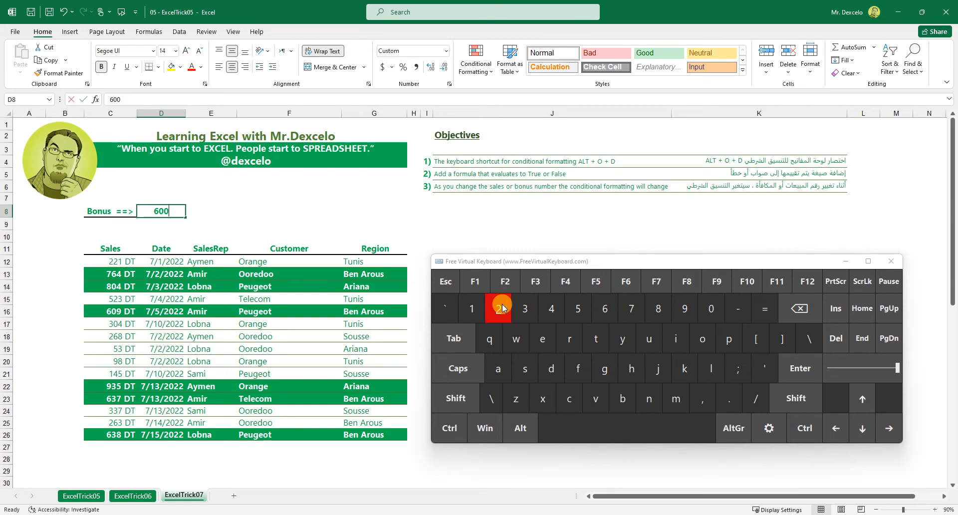
{"action": "left_click", "coordinate": [712, 308]}
{"action": "left_click", "coordinate": [711, 309]}
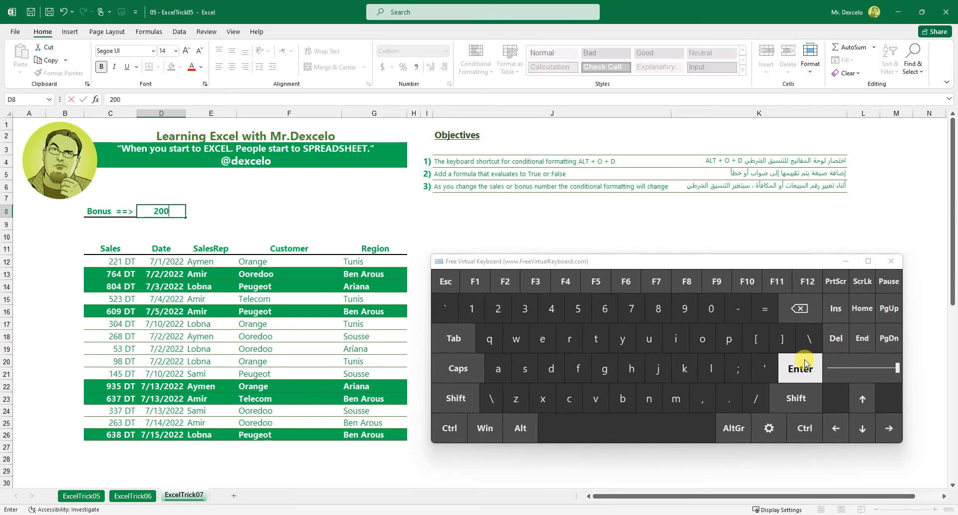
{"action": "left_click", "coordinate": [805, 363]}
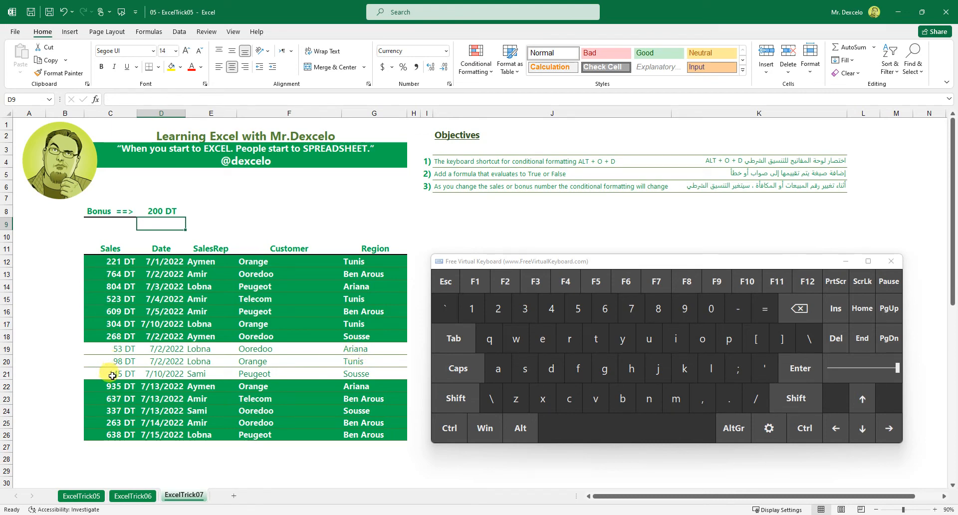
{"action": "left_click", "coordinate": [162, 211]}
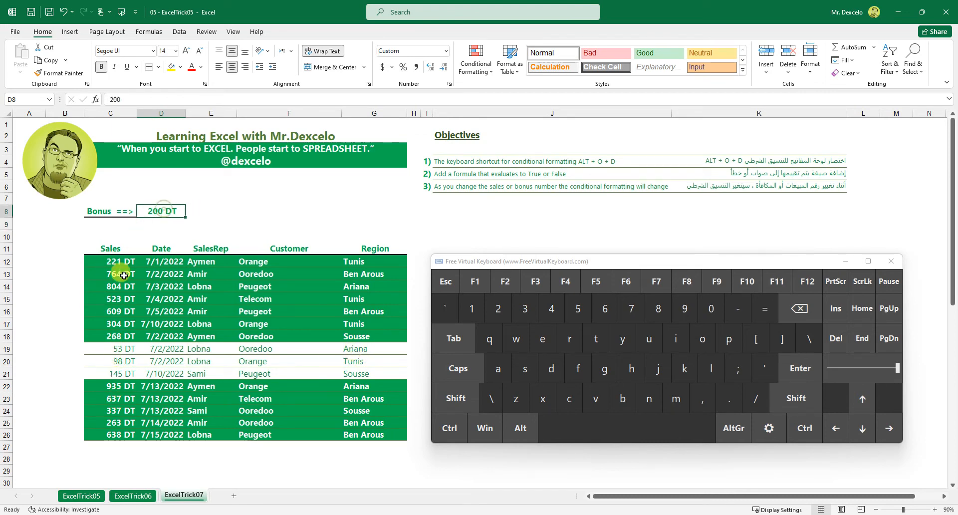
Set the sales value in C13 to 100 to test the highlighting of that row.
{"action": "left_click", "coordinate": [119, 277]}
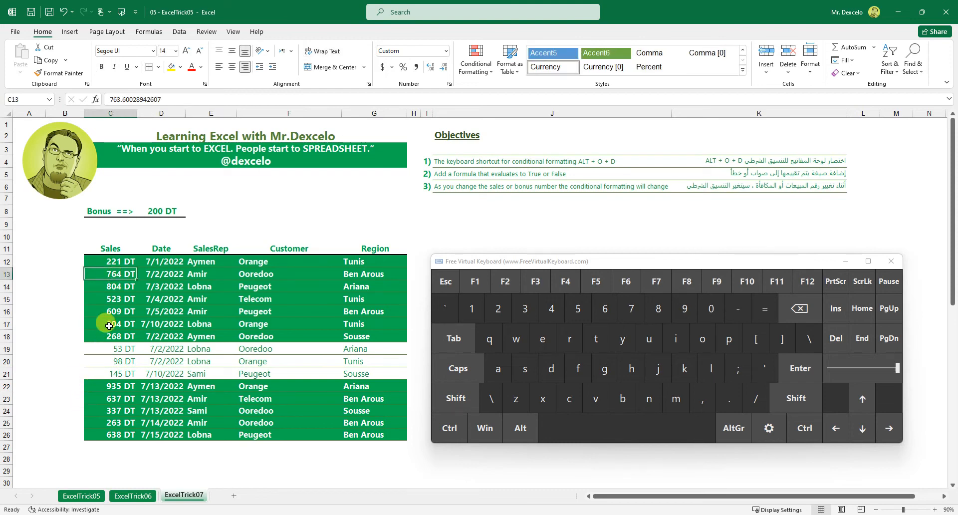
{"action": "left_click", "coordinate": [480, 319]}
{"action": "left_click", "coordinate": [714, 313]}
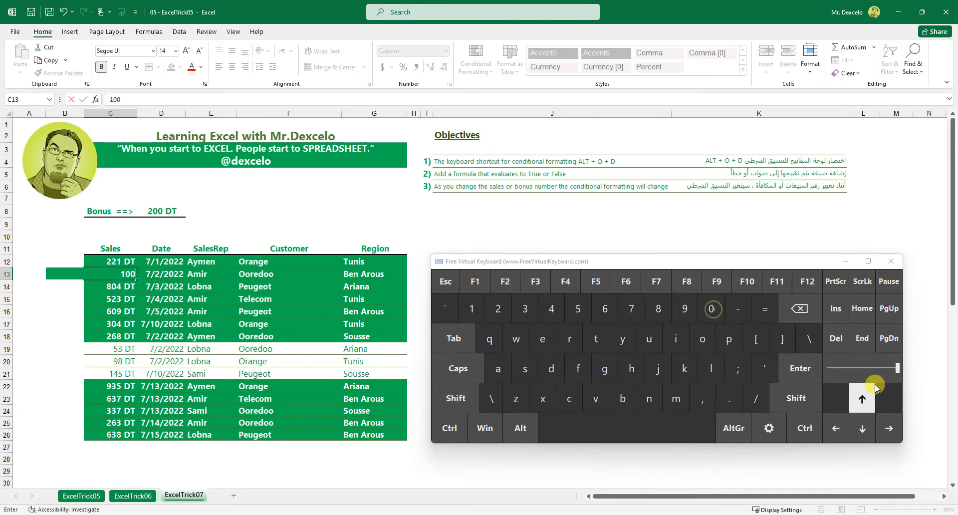
{"action": "left_click", "coordinate": [800, 368]}
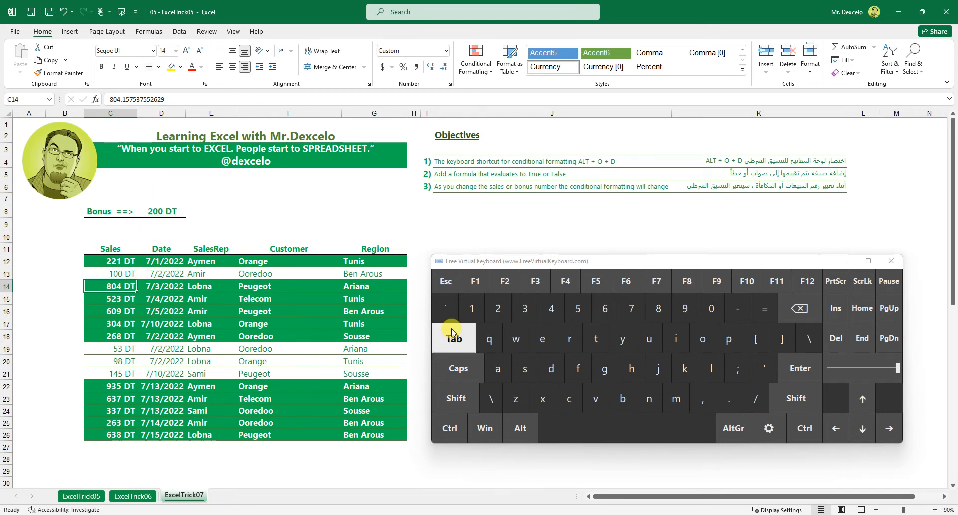
{"action": "left_click_drag", "start_coordinate": [474, 270], "coordinate": [468, 263]}
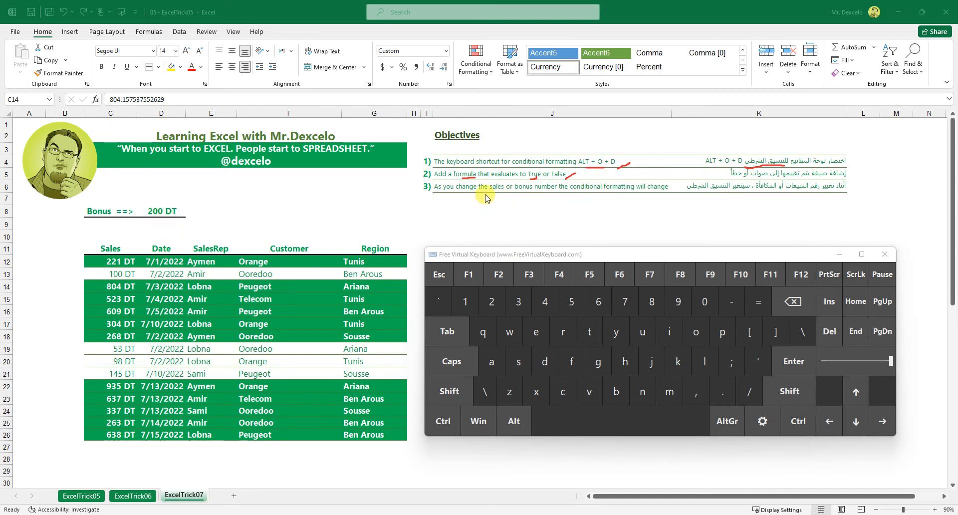
{"action": "left_click_drag", "start_coordinate": [498, 196], "coordinate": [624, 193]}
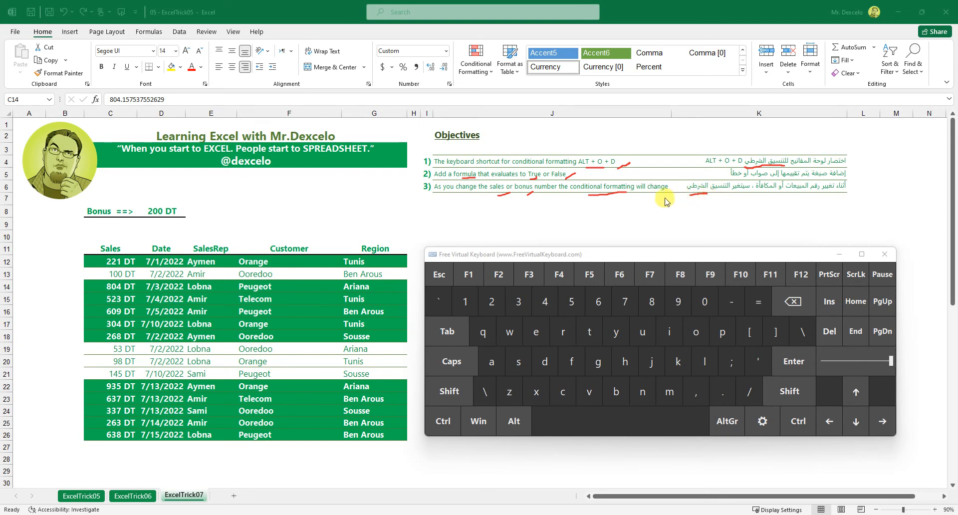
{"action": "left_click_drag", "start_coordinate": [648, 192], "coordinate": [655, 191]}
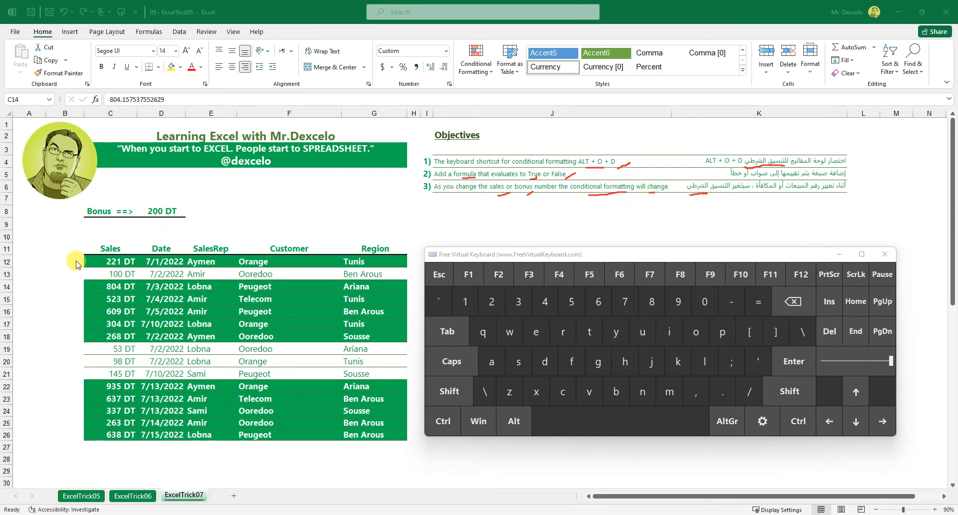
{"action": "left_click_drag", "start_coordinate": [76, 259], "coordinate": [61, 442]}
{"action": "left_click_drag", "start_coordinate": [170, 221], "coordinate": [200, 202]}
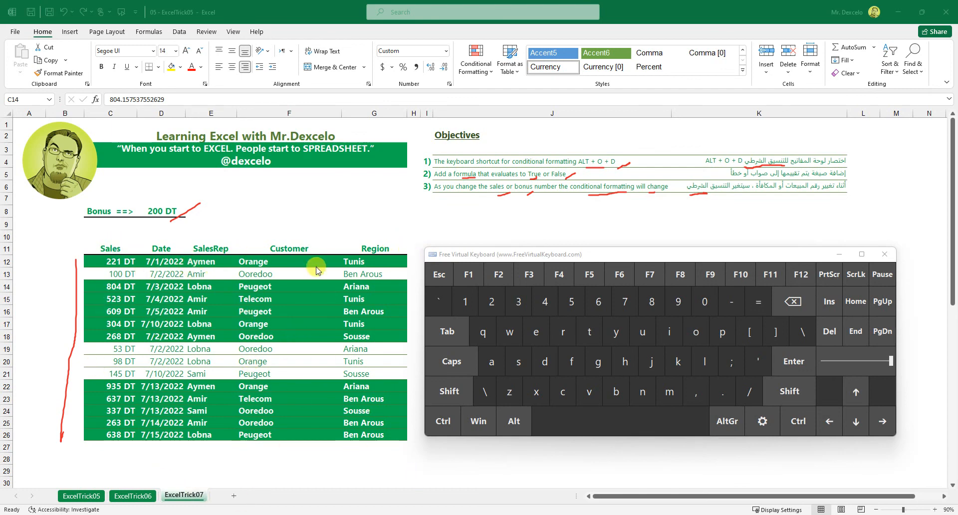
{"action": "left_click_drag", "start_coordinate": [384, 261], "coordinate": [155, 267]}
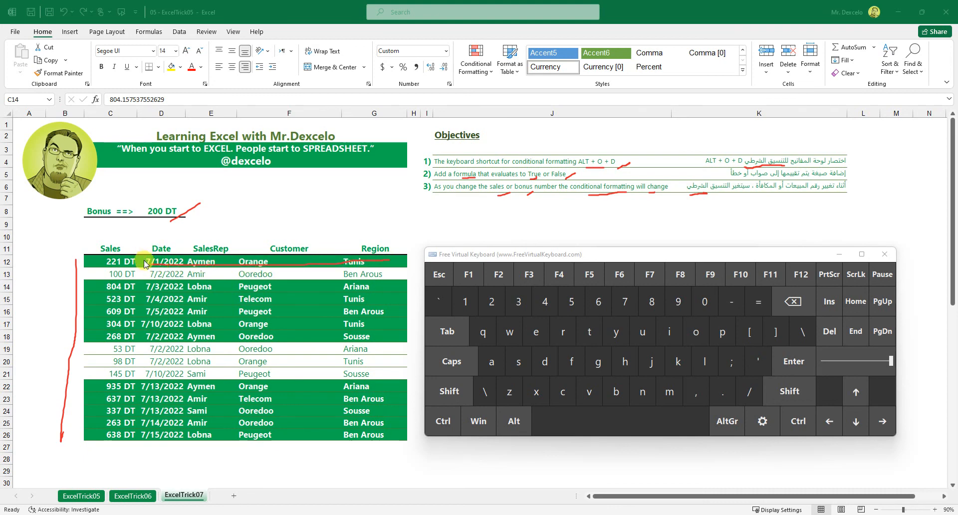
{"action": "mouse_move", "coordinate": [113, 249]}
{"action": "left_mouse_down"}
{"action": "mouse_move", "coordinate": [88, 269]}
{"action": "mouse_move", "coordinate": [132, 259]}
{"action": "mouse_move", "coordinate": [99, 241]}
{"action": "left_mouse_up"}
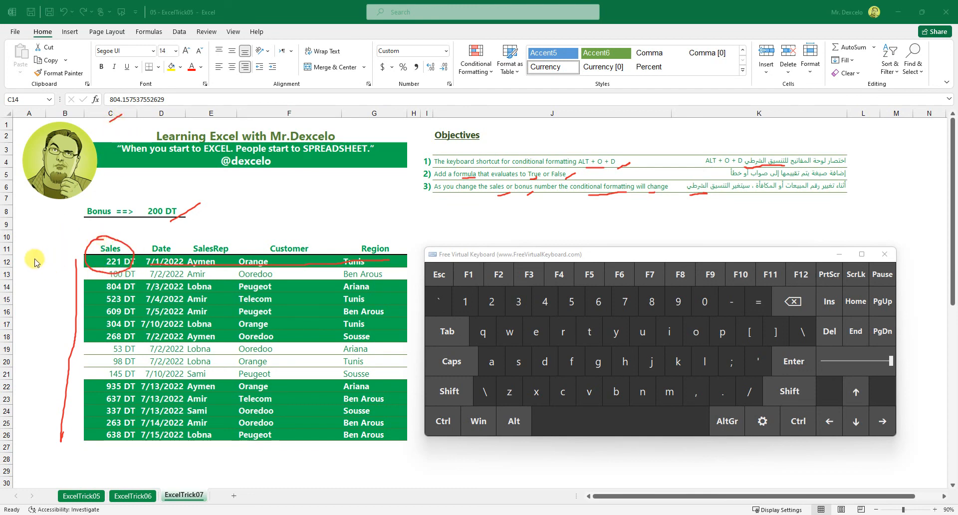
{"action": "left_click_drag", "start_coordinate": [22, 249], "coordinate": [26, 327]}
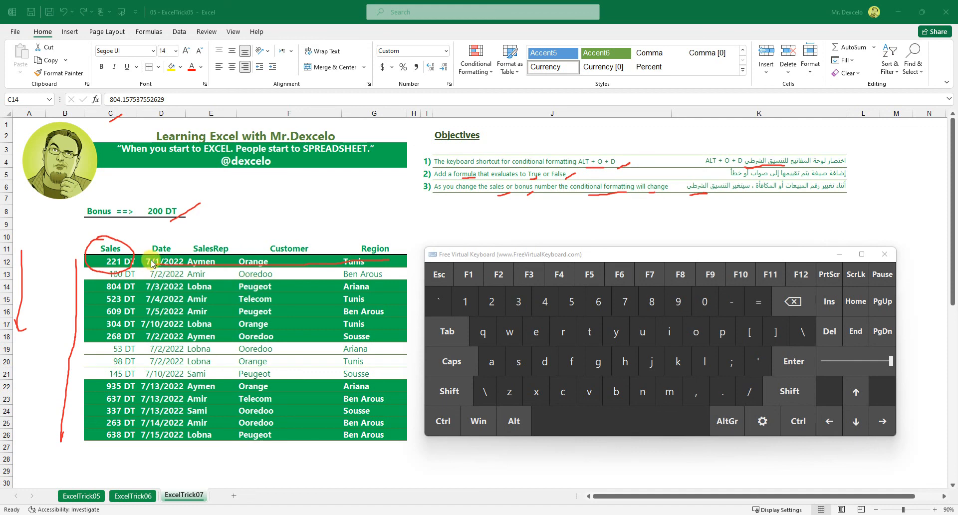
{"action": "left_click_drag", "start_coordinate": [97, 274], "coordinate": [97, 345]}
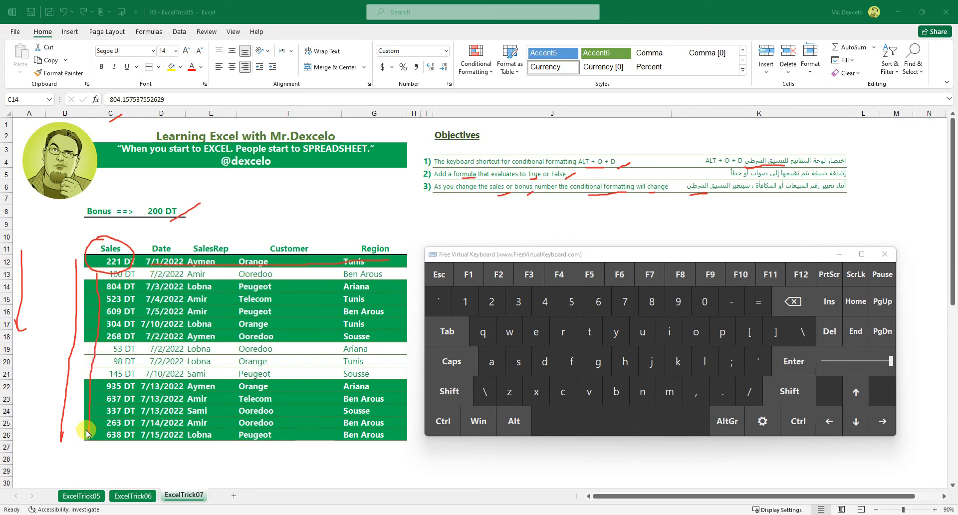
{"action": "left_click_drag", "start_coordinate": [85, 429], "coordinate": [90, 440]}
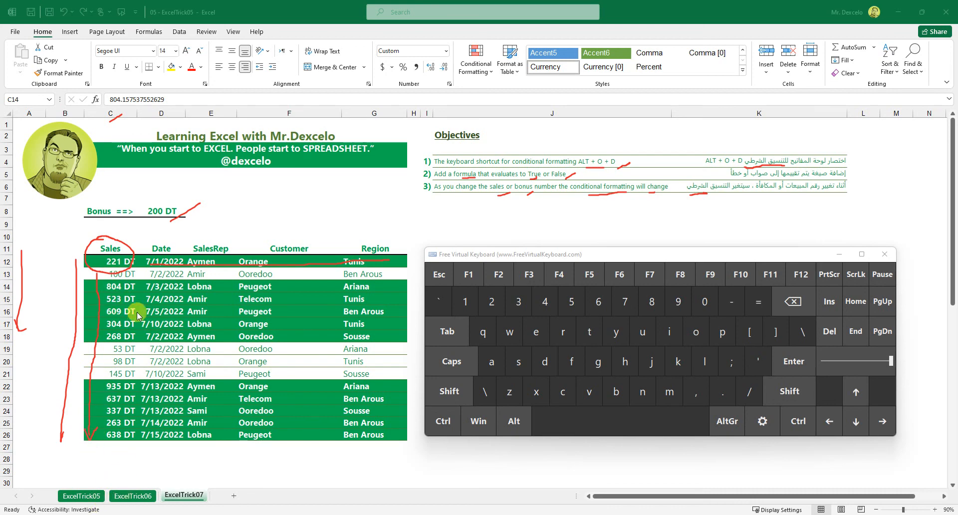